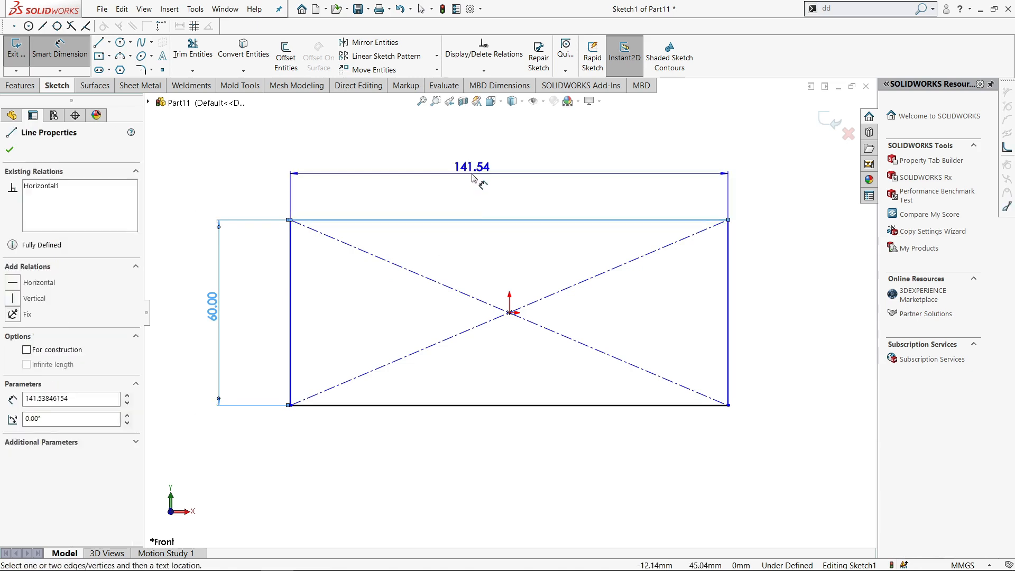
Step: Dimension the rectangle's overall width at 130 mm
left_click(423, 186)
key("Return")
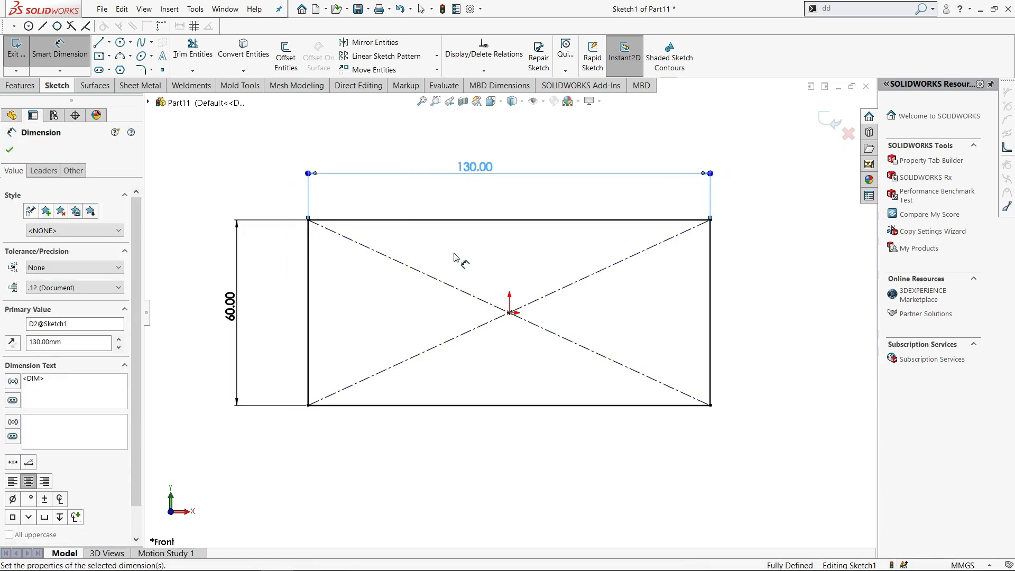
Step: Sketch two concentric circles left of the origin and level with it, about 8 mm and 26 mm in radius
key("s")
left_click(464, 294)
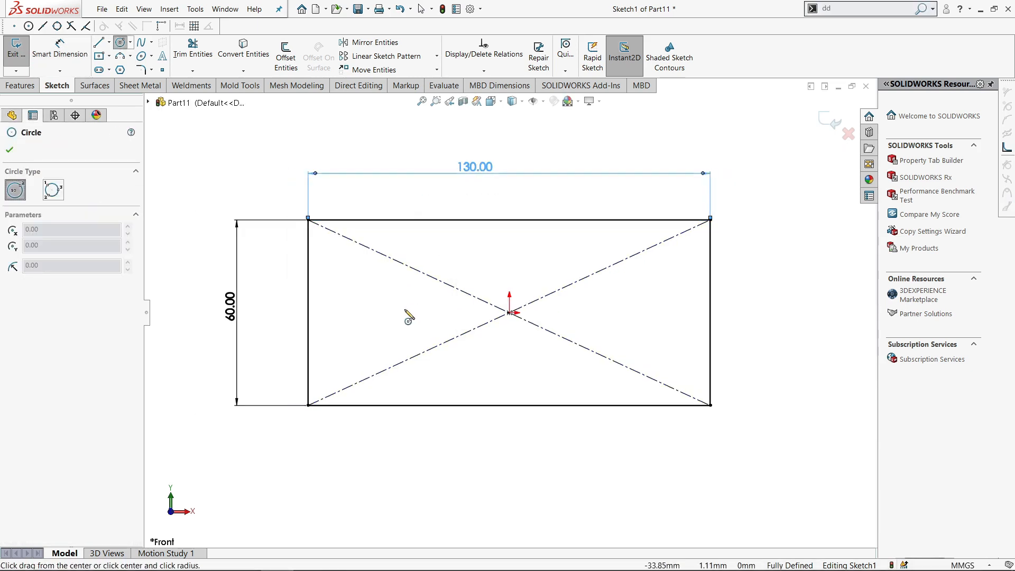
left_click(396, 312)
left_click(418, 303)
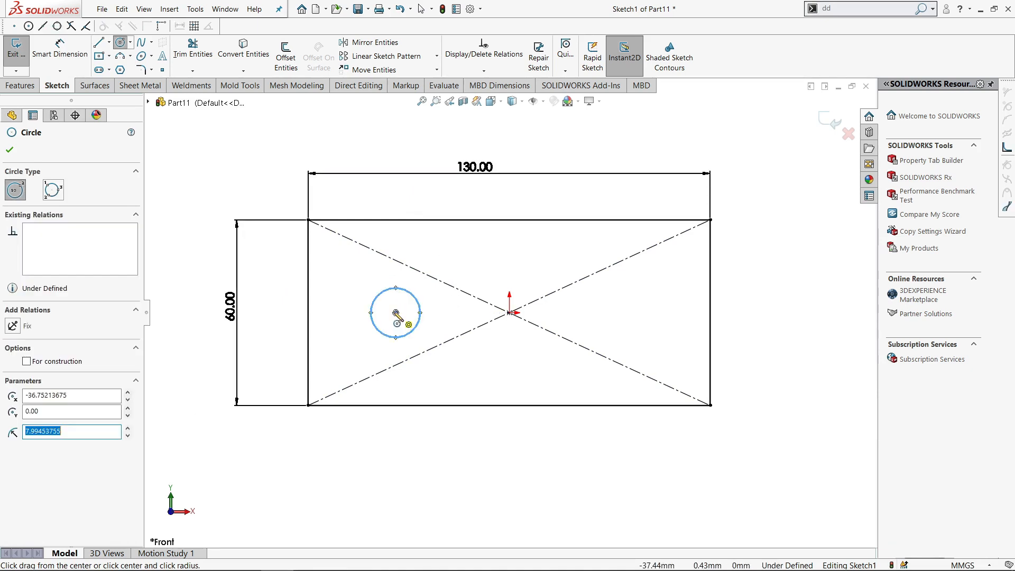
left_click(395, 312)
left_click(476, 311)
Step: Dimension the inner circle's diameter at 16 mm and the outer circle's diameter at 55 mm
key("s")
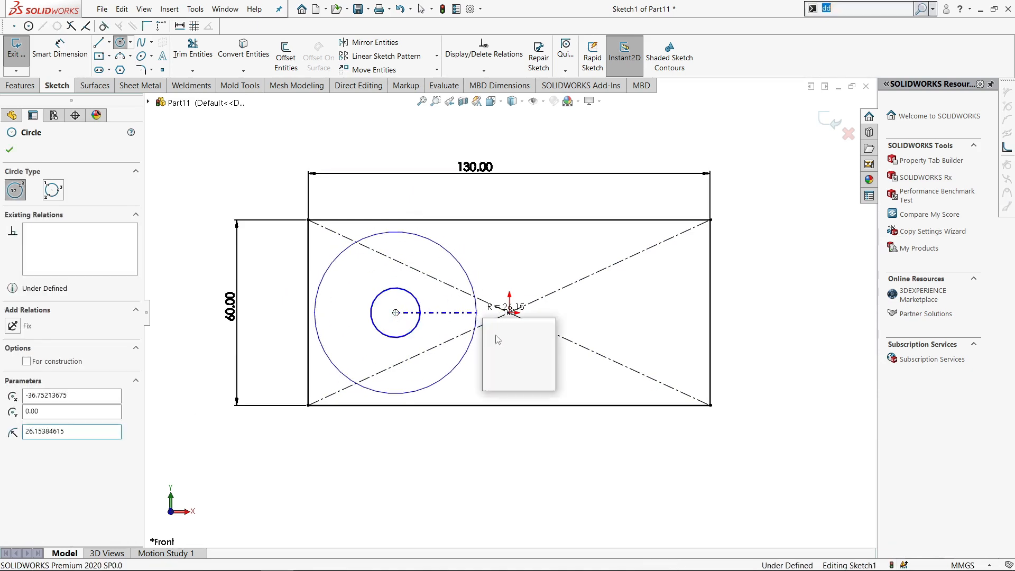
left_click(515, 331)
left_click(404, 335)
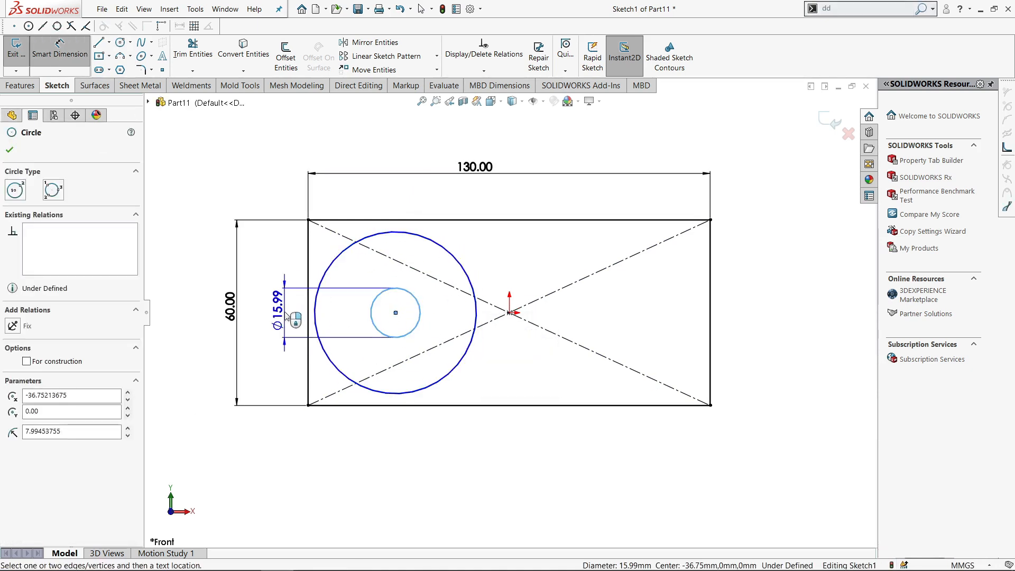
left_click(285, 314)
type("16")
key("Return")
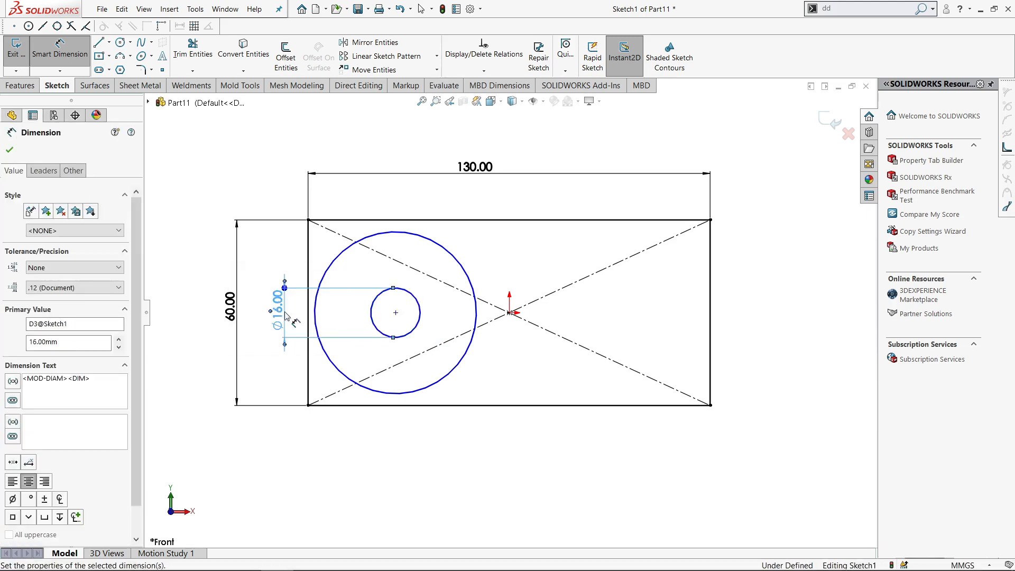
left_click(454, 253)
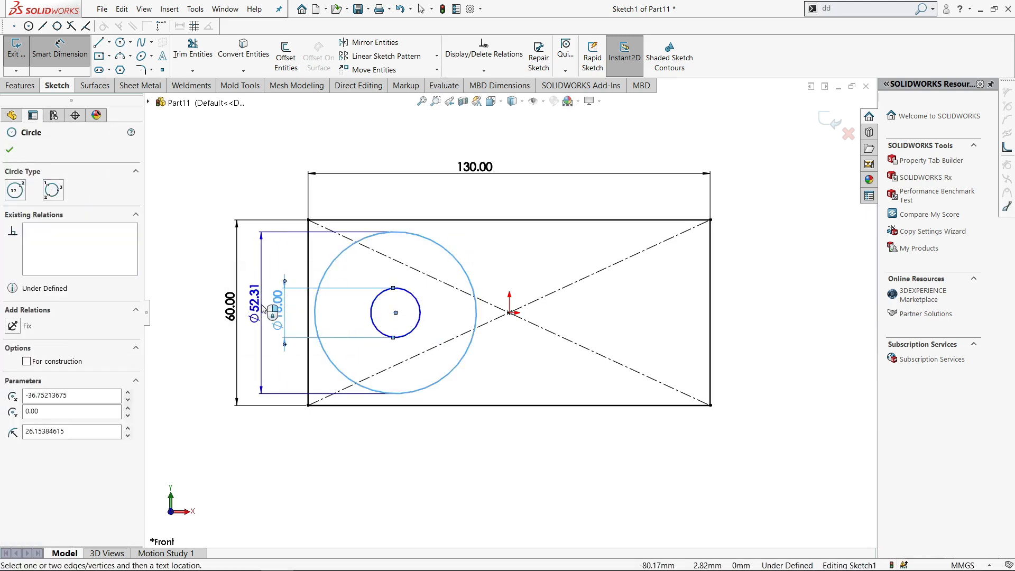
left_click(263, 308)
type("55")
key("Return")
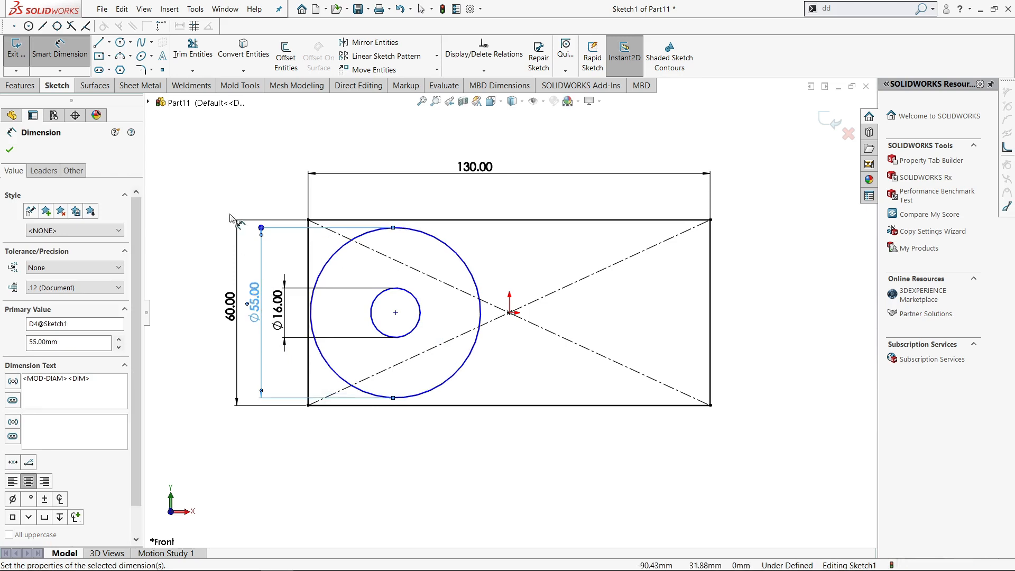
key("Escape")
Step: Draw a horizontal centerline from the circles' shared centre to the origin
key("s")
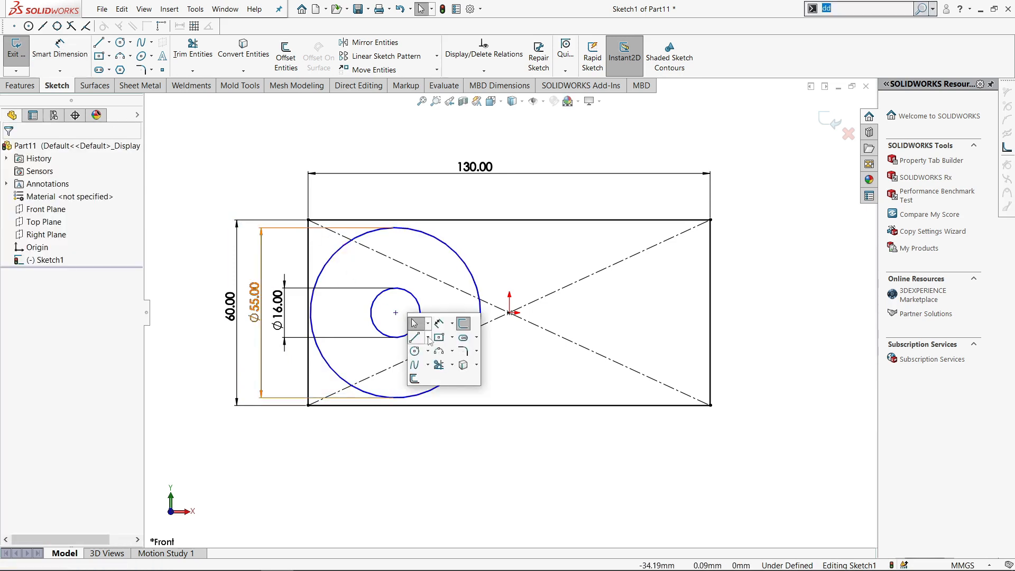
left_click(426, 338)
left_click(435, 365)
left_click(395, 312)
left_click(509, 312)
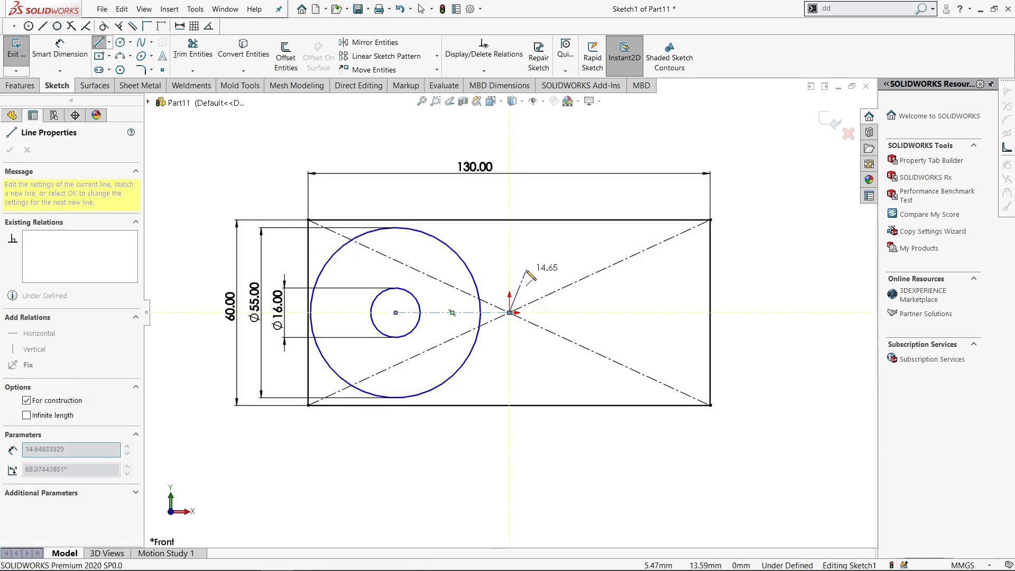
key("Escape")
key("Escape")
Step: Dimension the distance from the rectangle's left edge to the circles' centre at 40 mm
key("s")
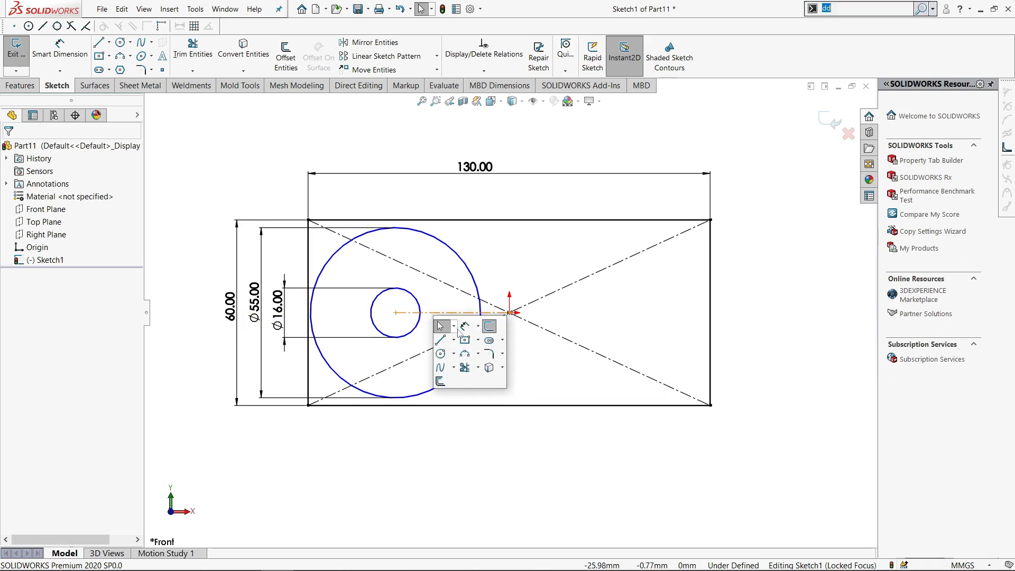
left_click(435, 324)
left_click(395, 312)
left_click(309, 370)
left_click(344, 470)
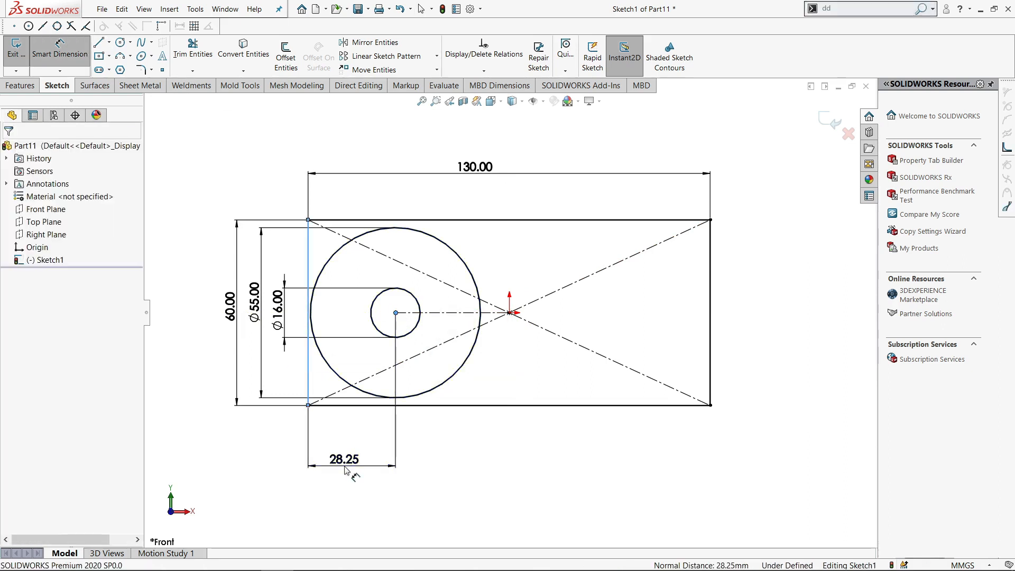
type("40")
key("Return")
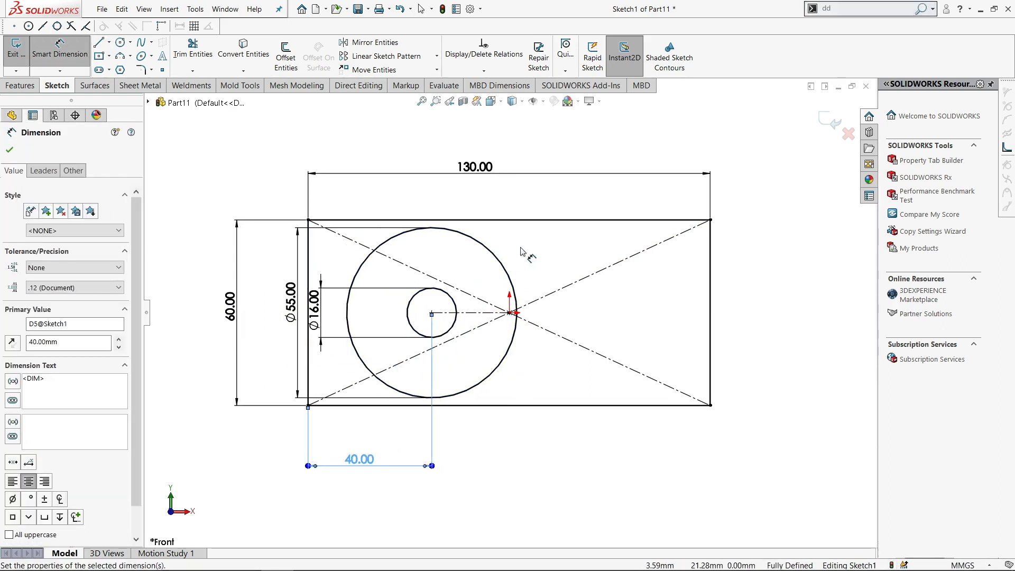
key("Escape")
key("s")
key("Escape")
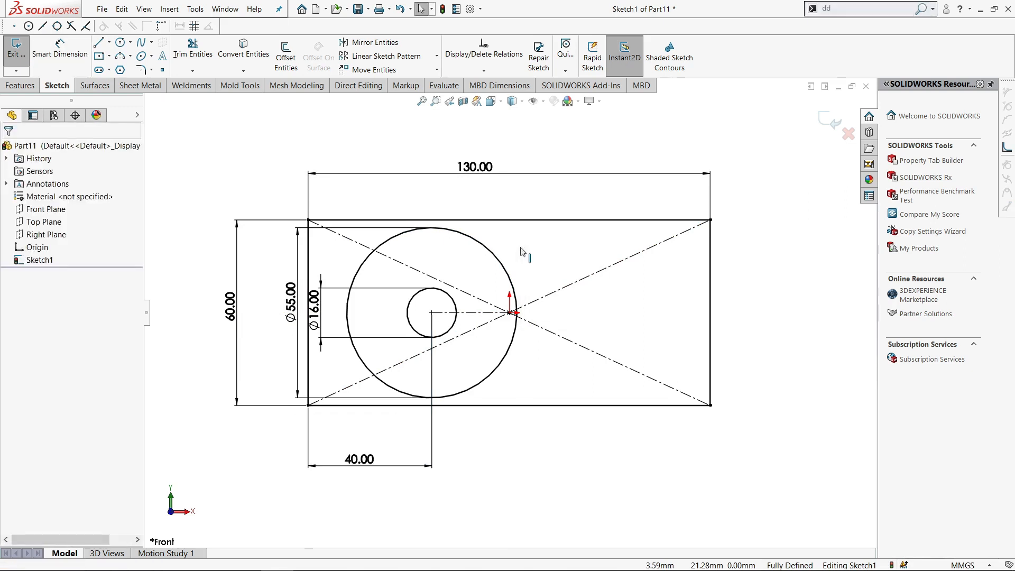
Step: Draw an inclined centerline from the circles' centre up to the right onto the 55 mm circle, at about 55° to horizontal
scroll(486, 249, "down", 1)
key("s")
left_click(500, 308)
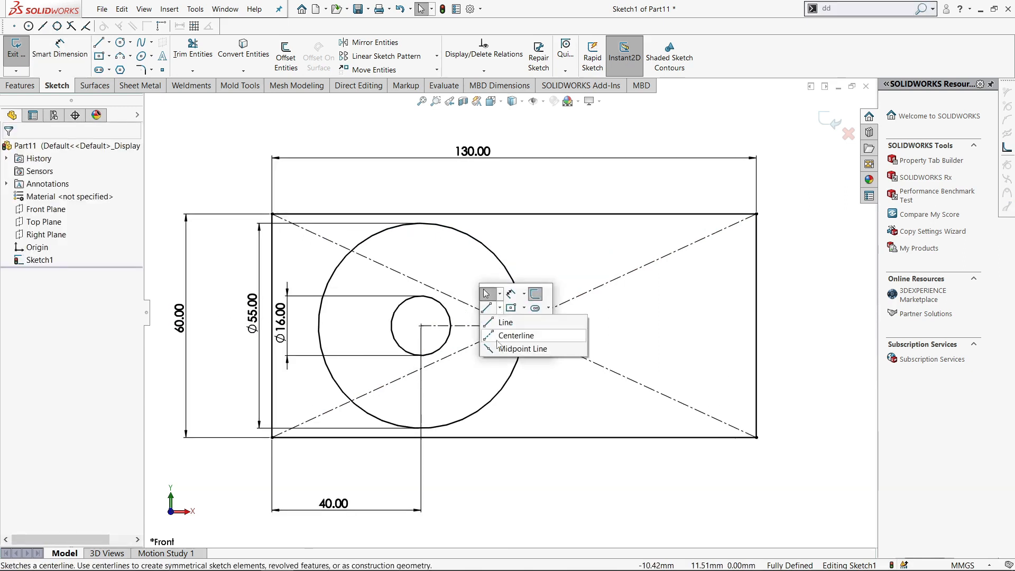
left_click(500, 336)
left_click(421, 326)
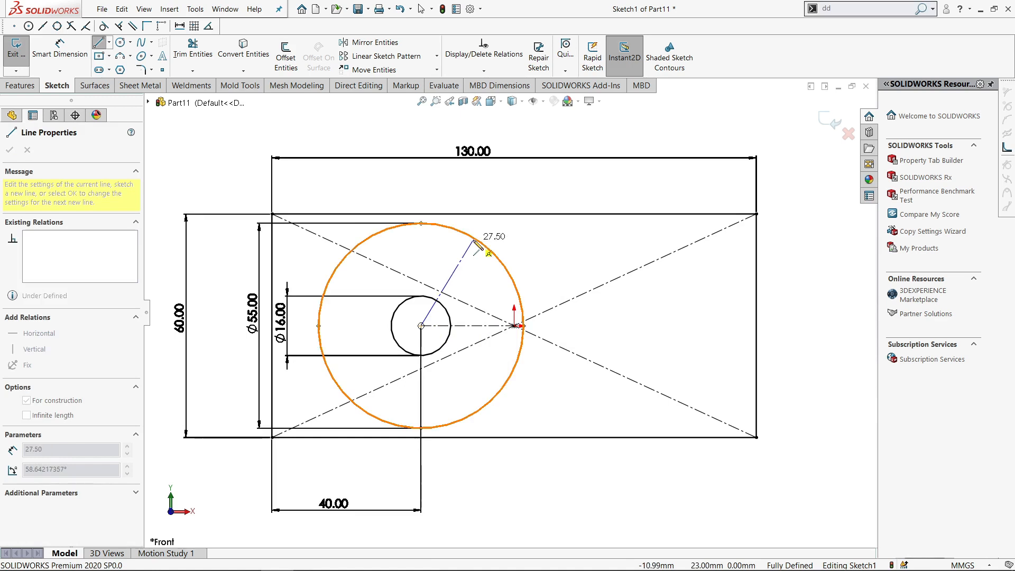
left_click(479, 241)
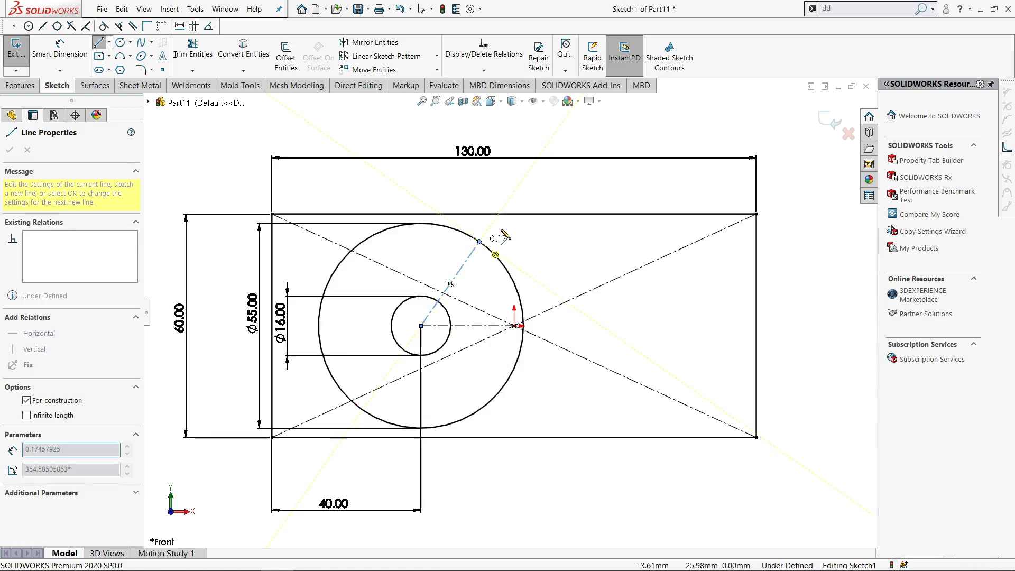
key("Escape")
Step: Dimension the angle between the horizontal and inclined centerlines at 45°
key("s")
left_click(540, 250)
left_click(474, 325)
left_click(451, 282)
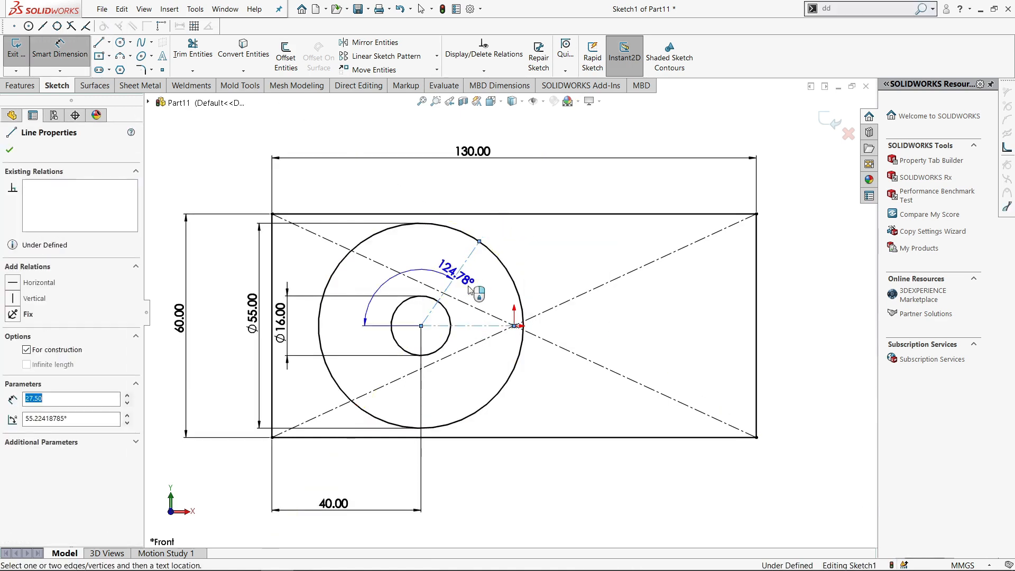
left_click(479, 294)
type("45")
key("Return")
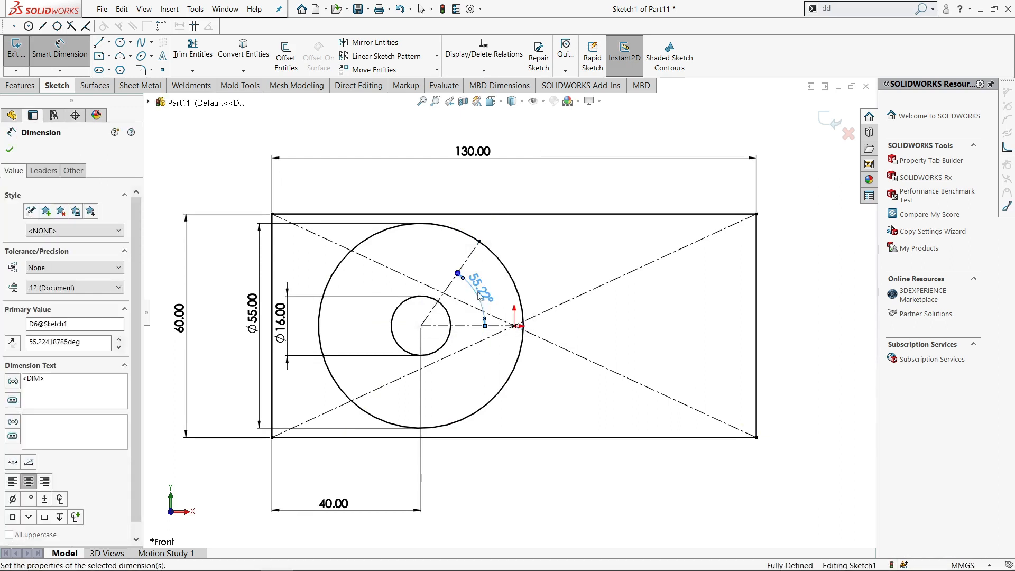
Step: Sketch a small circle where the inclined centerline meets the 55 mm circle and set its diameter to 6.5 mm
key("c")
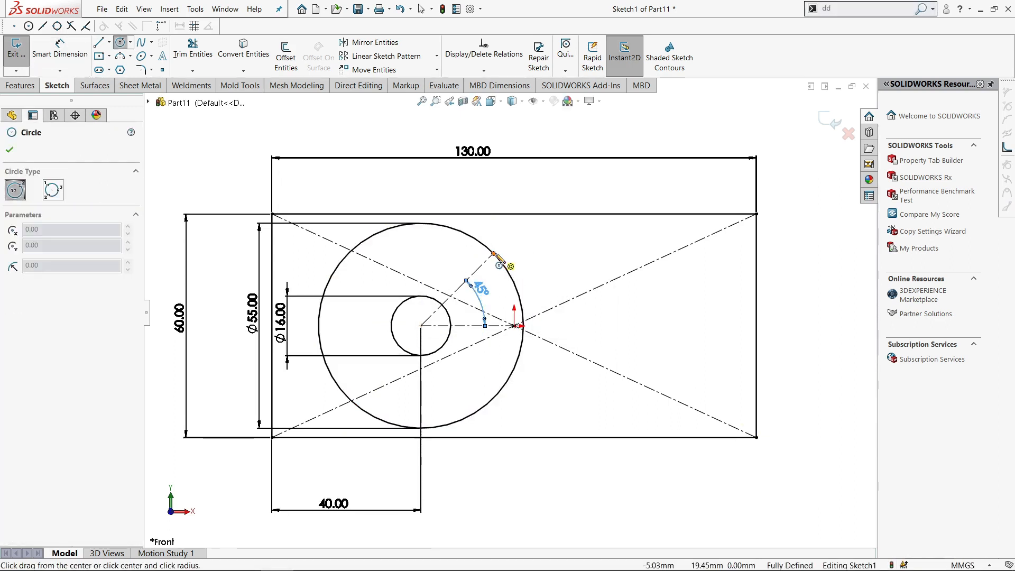
left_click(494, 253)
left_click(503, 263)
key("s")
left_click(569, 276)
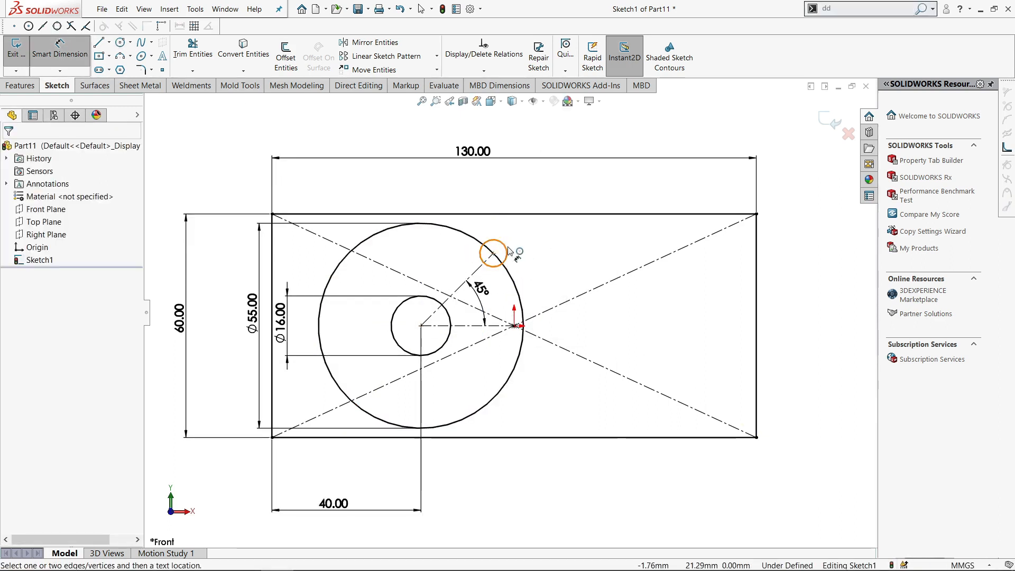
left_click(506, 251)
left_click(533, 258)
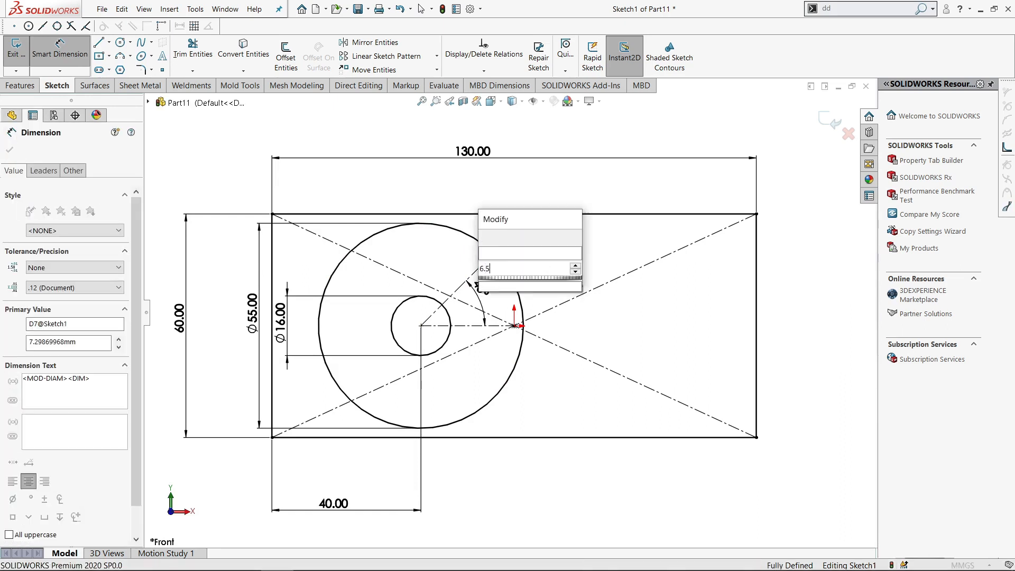
key("Return")
key("Escape")
Step: Create a circular sketch pattern of the 6.5 mm circle with 4 equally spaced instances over 360° around the 16 mm circle's centre
left_click(505, 258)
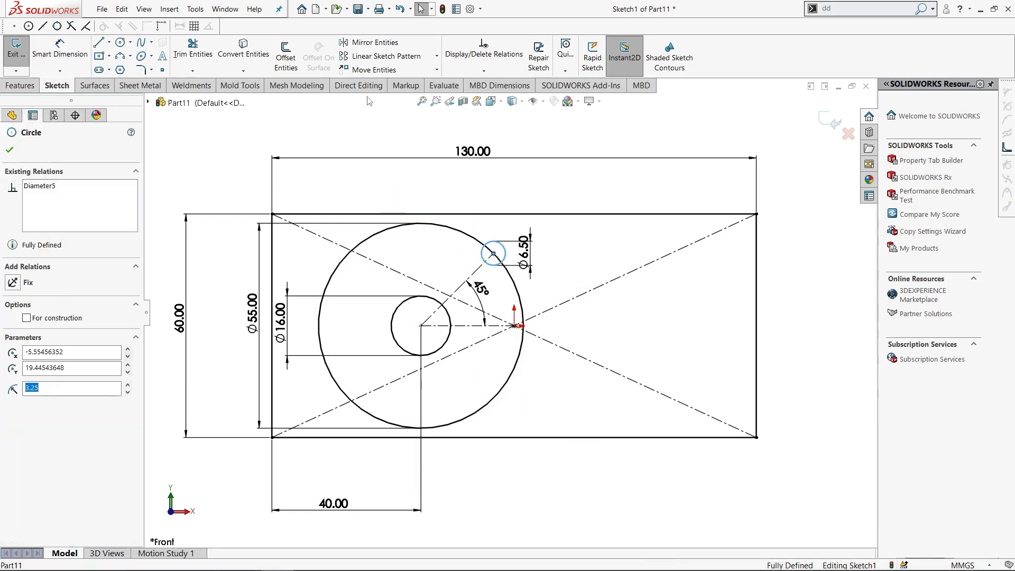
left_click(436, 56)
left_click(385, 84)
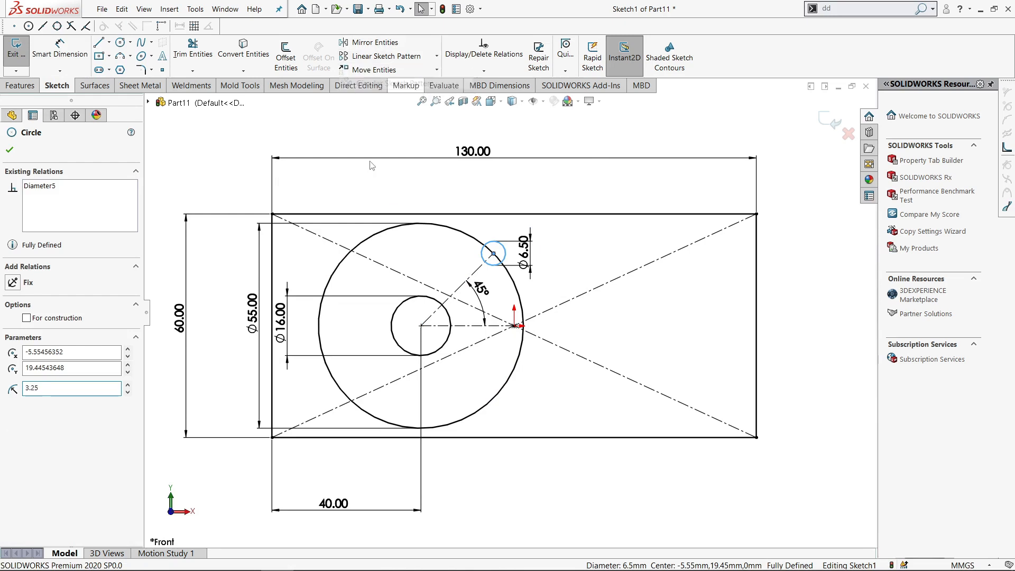
right_click(112, 192)
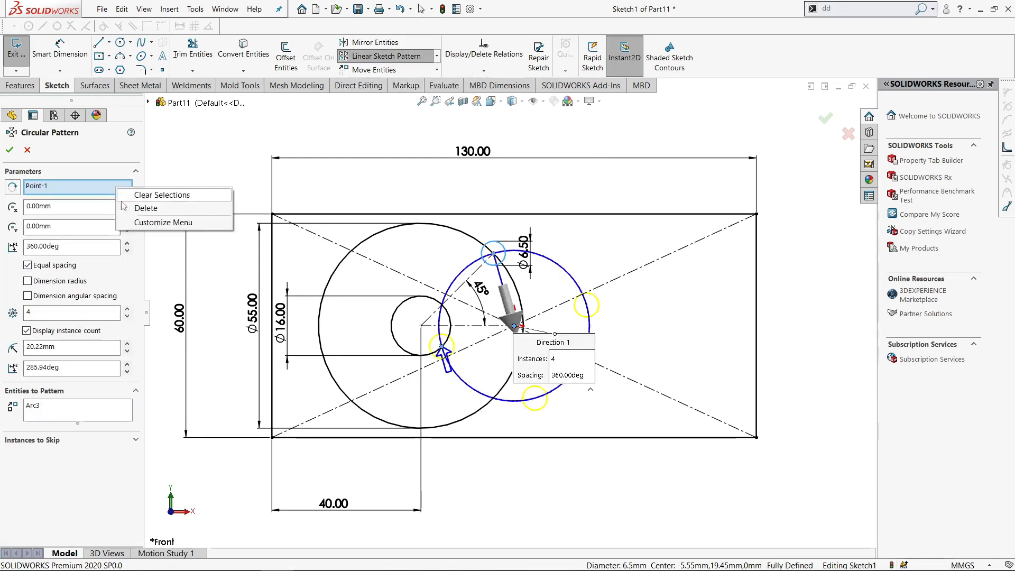
left_click(140, 183)
left_click(421, 326)
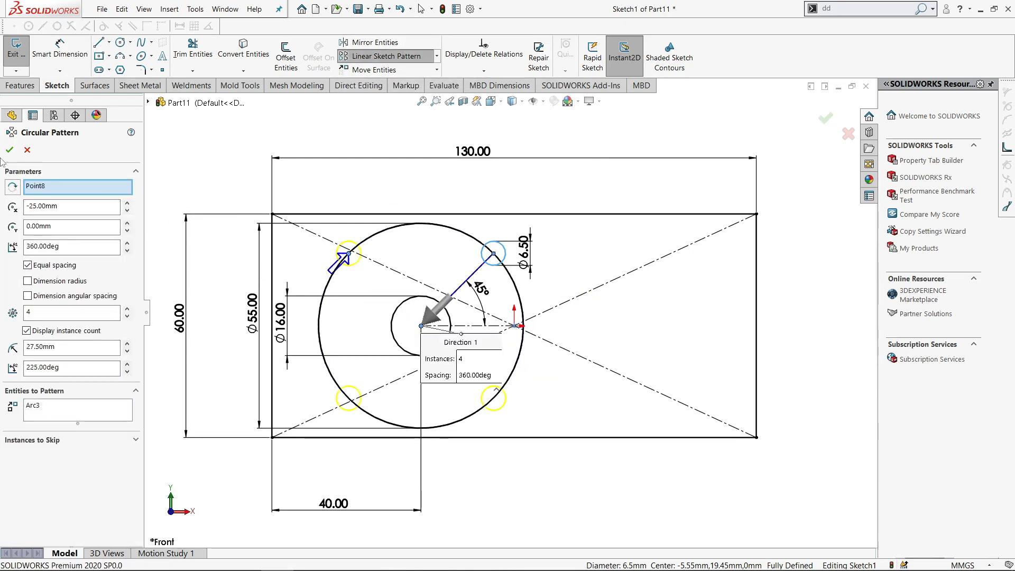
key("Return")
Step: Add a horizontal relation between the centres of the two upper 6.5 mm circles
left_click(349, 254)
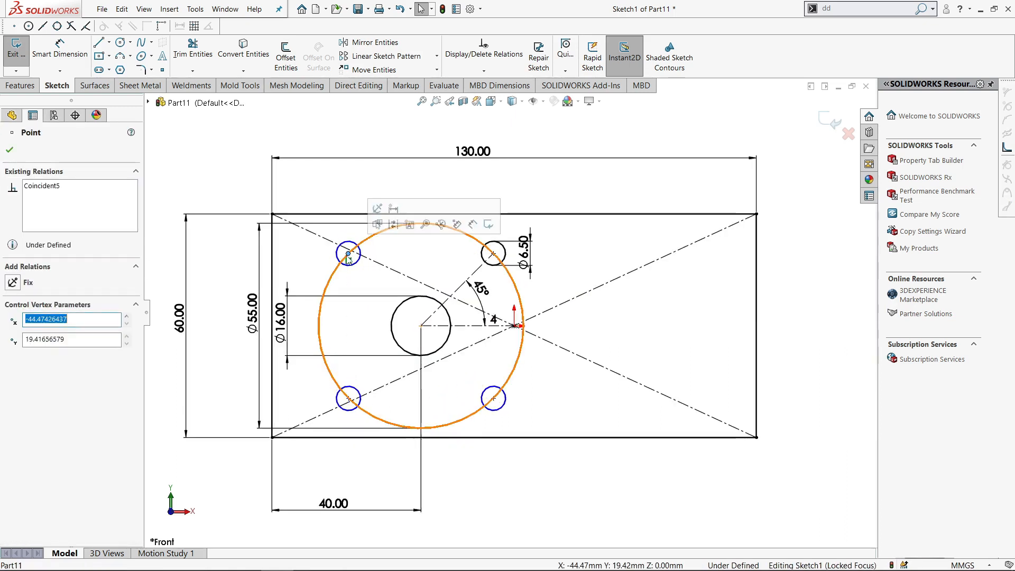
left_click(493, 255, "ctrl")
left_click(15, 334)
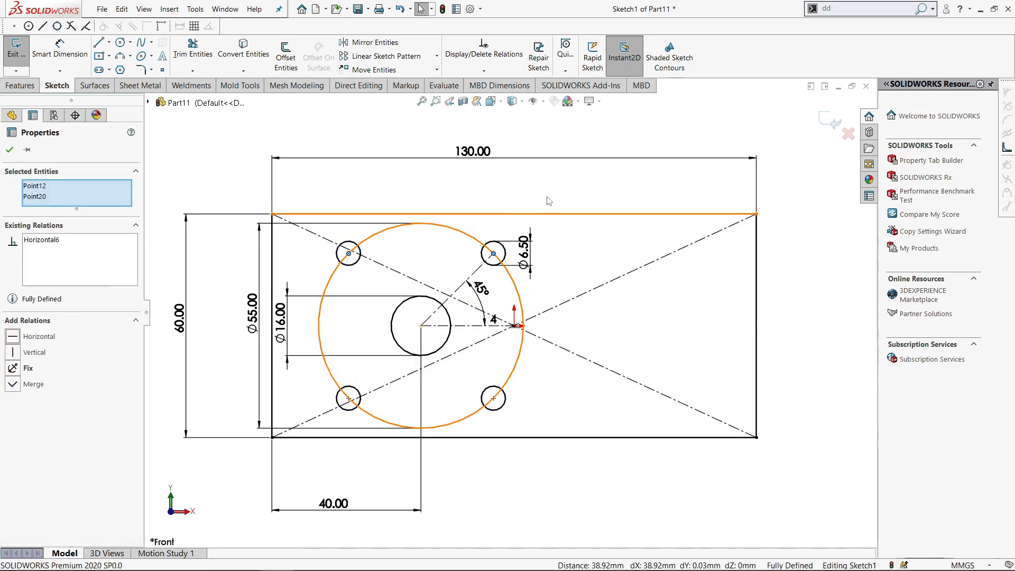
left_click(605, 178)
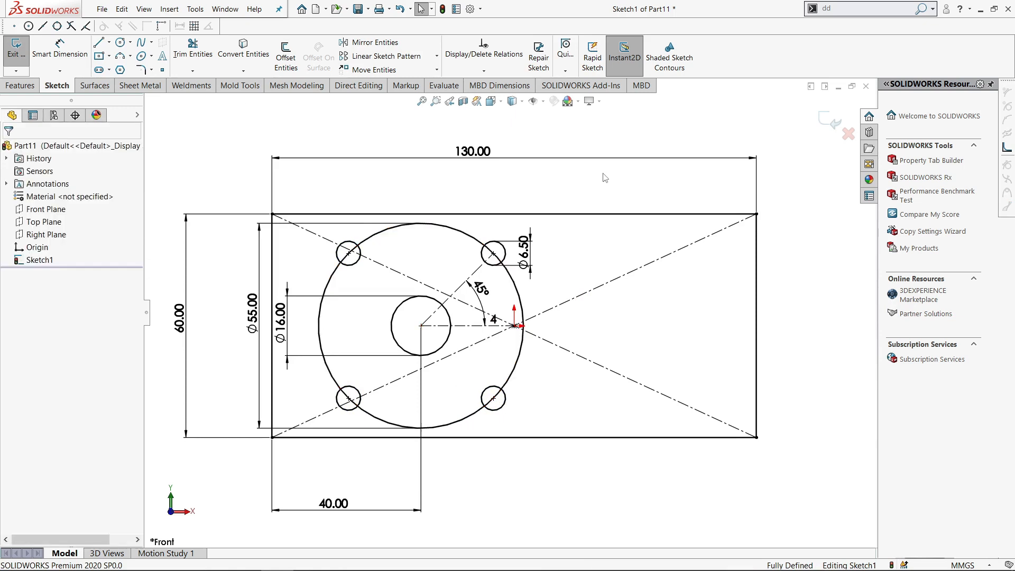
Step: Convert the 55 mm circle to construction geometry
left_click(475, 238)
left_click(554, 203)
left_click(565, 174)
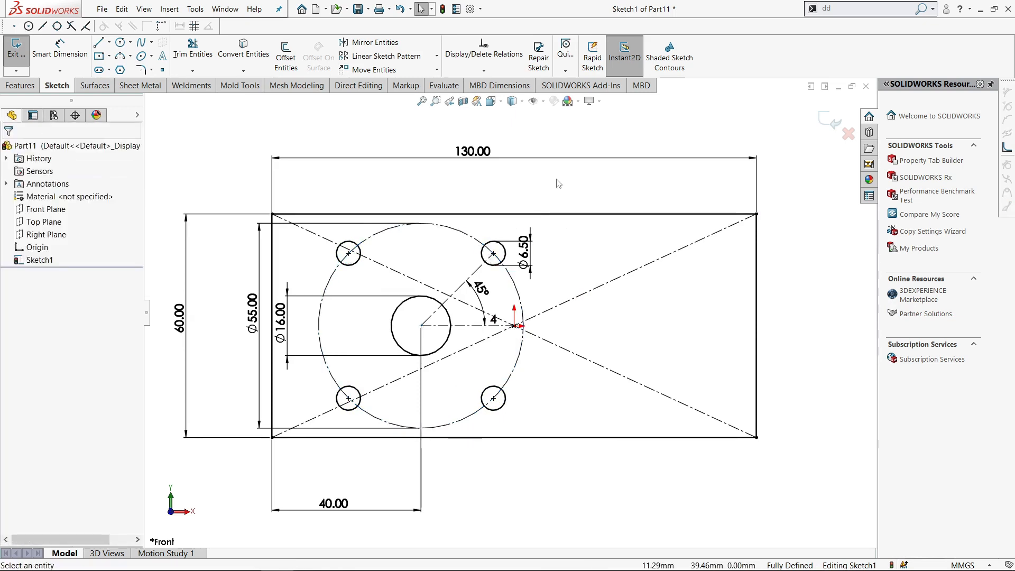
Step: Exit the sketch and extrude it as a blind boss from the sketch plane to form the plate with its holes
key("z")
key("d")
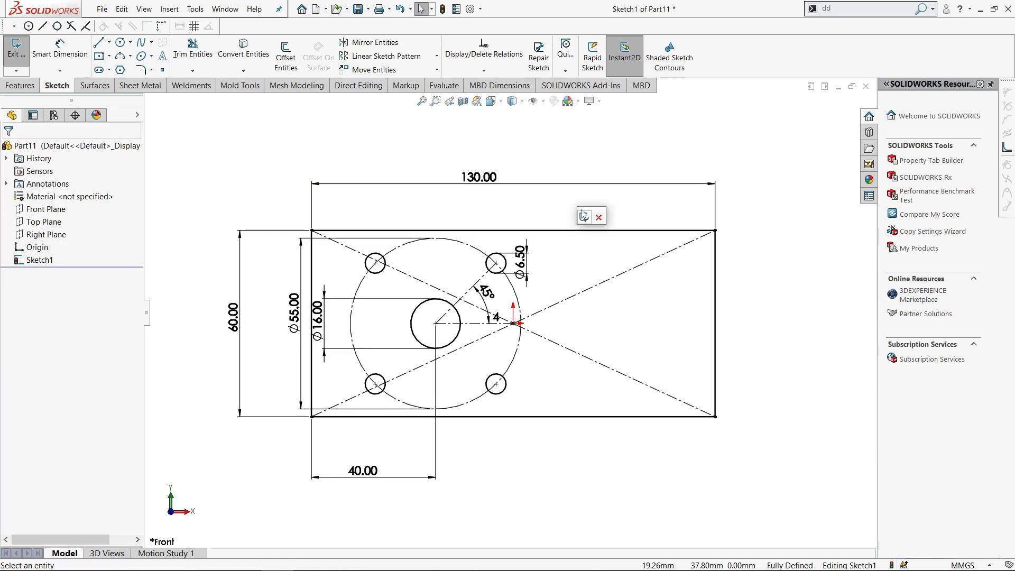
left_click(585, 216)
key("s")
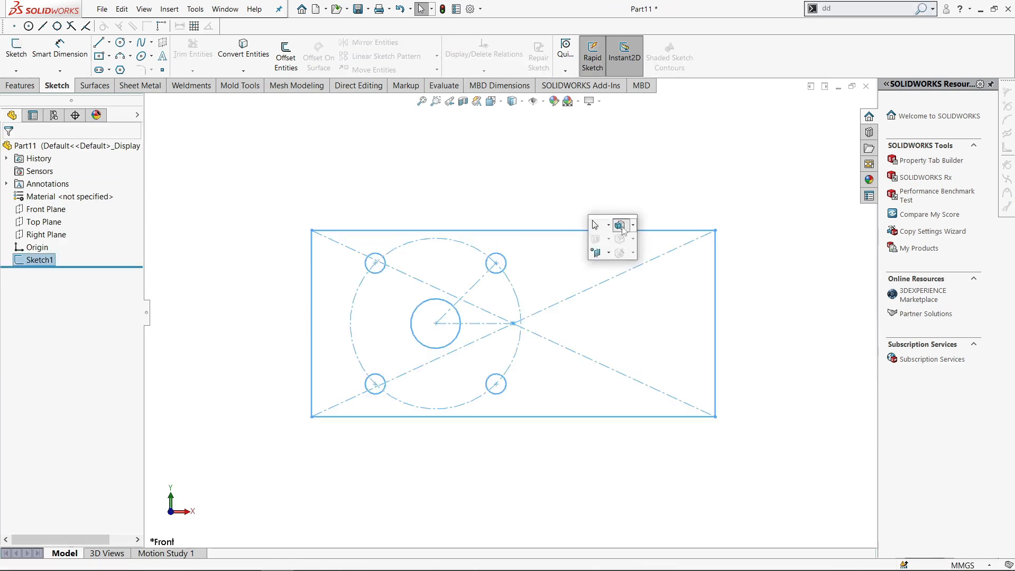
left_click(618, 225)
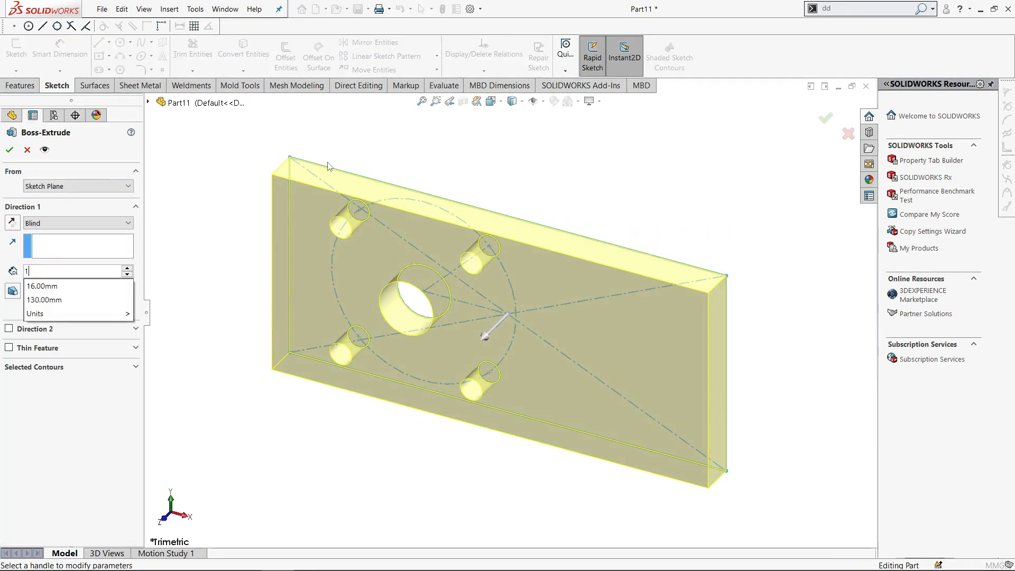
left_click(10, 150)
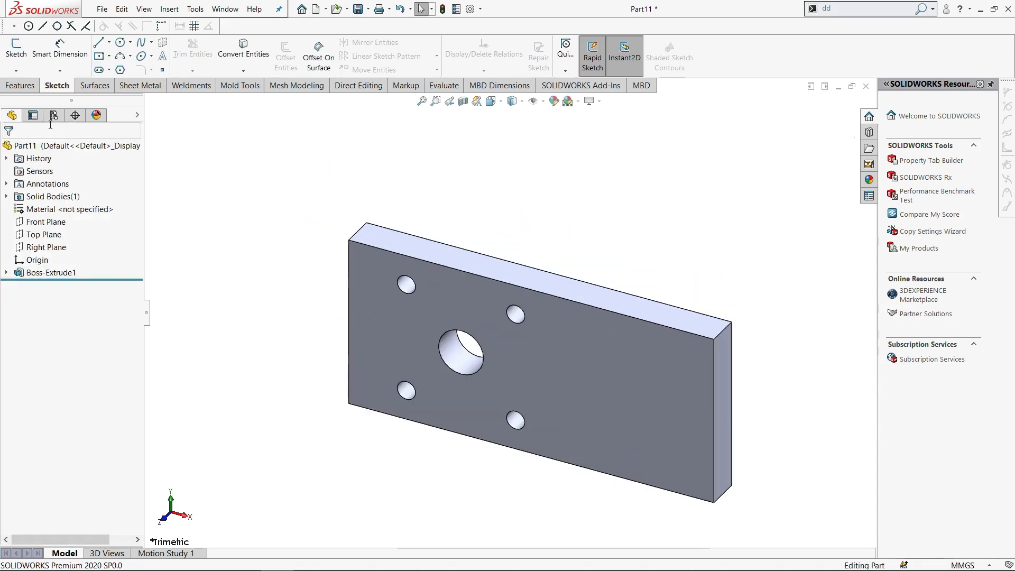
Step: Fillet the two long edges of the plate's end face nearest the holes with a 6 mm radius
left_click(35, 86)
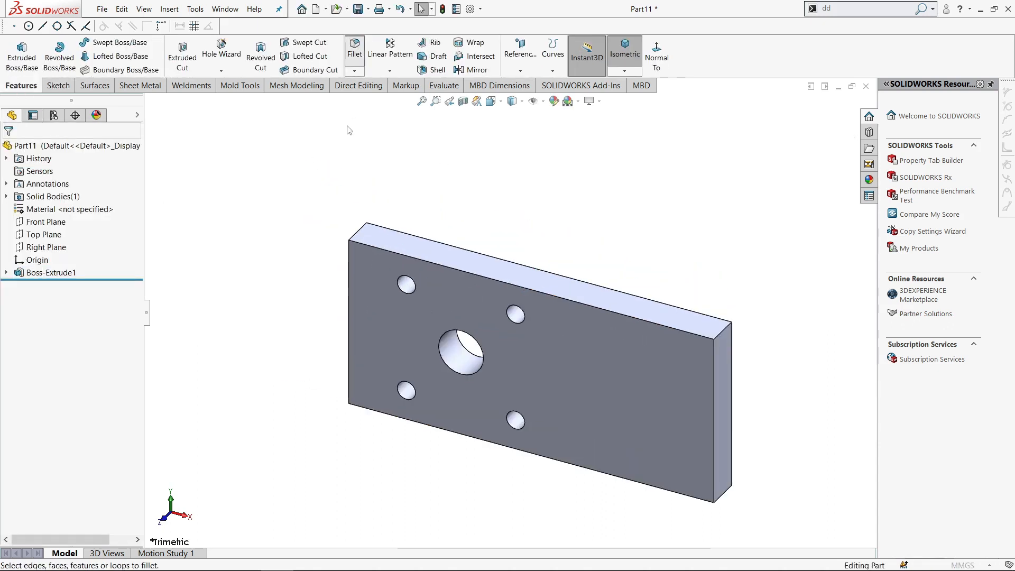
scroll(365, 284, "down", 1)
type("6")
key("Return")
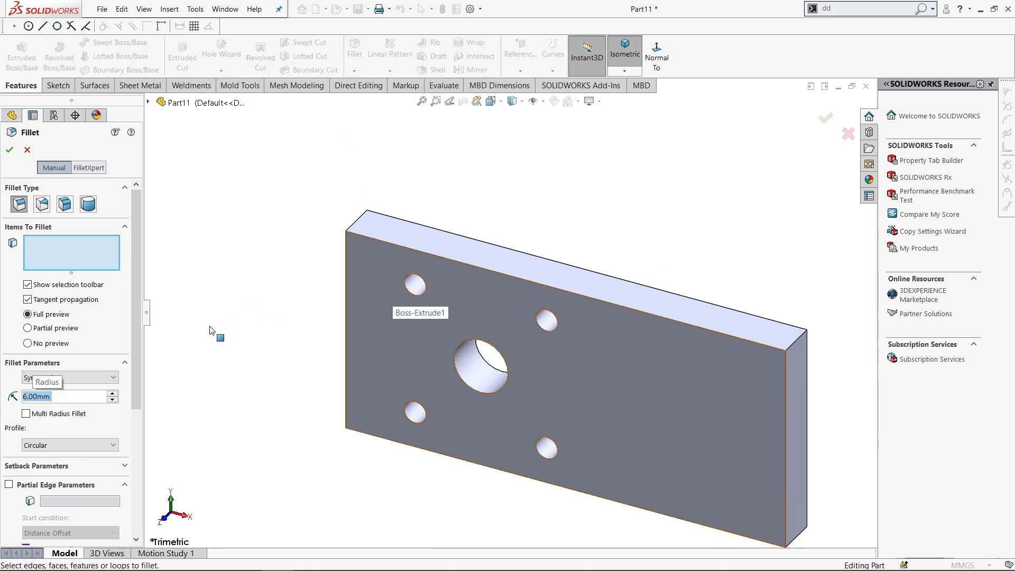
left_click(347, 341)
middle_click_drag(347, 341, 381, 369)
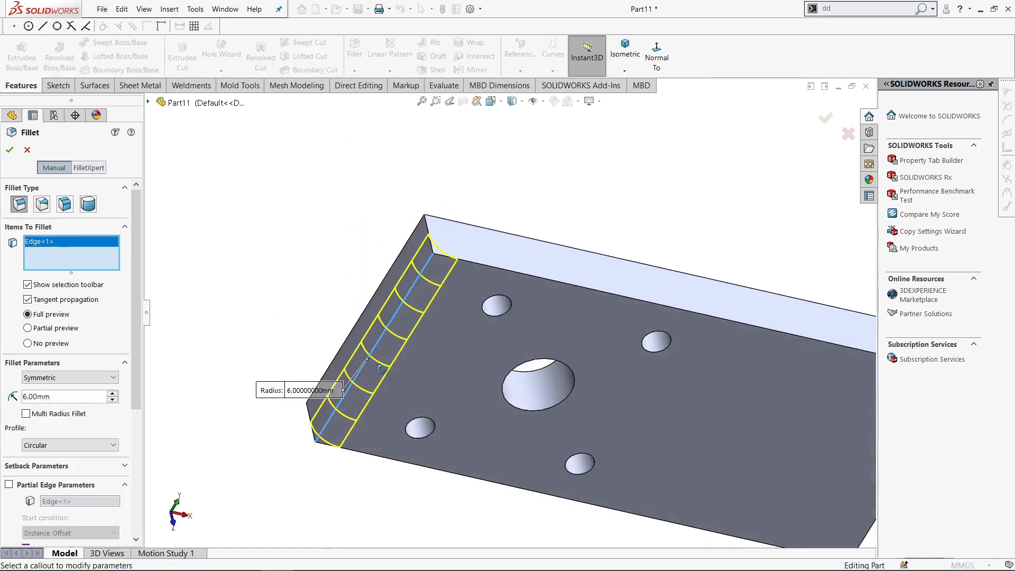
left_click(373, 301)
middle_click_drag(373, 301, 312, 327)
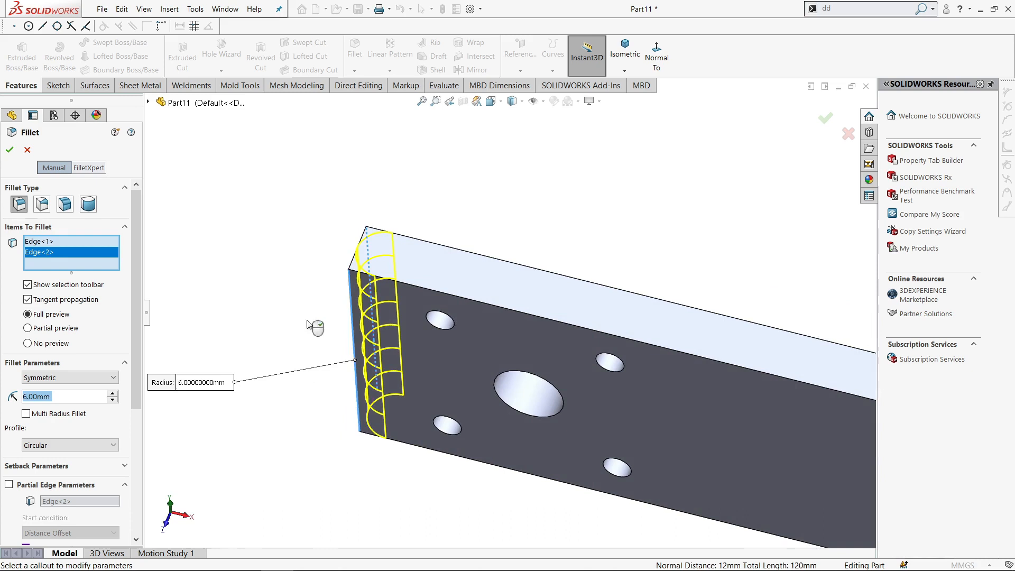
left_click(10, 150)
key("ctrl+7")
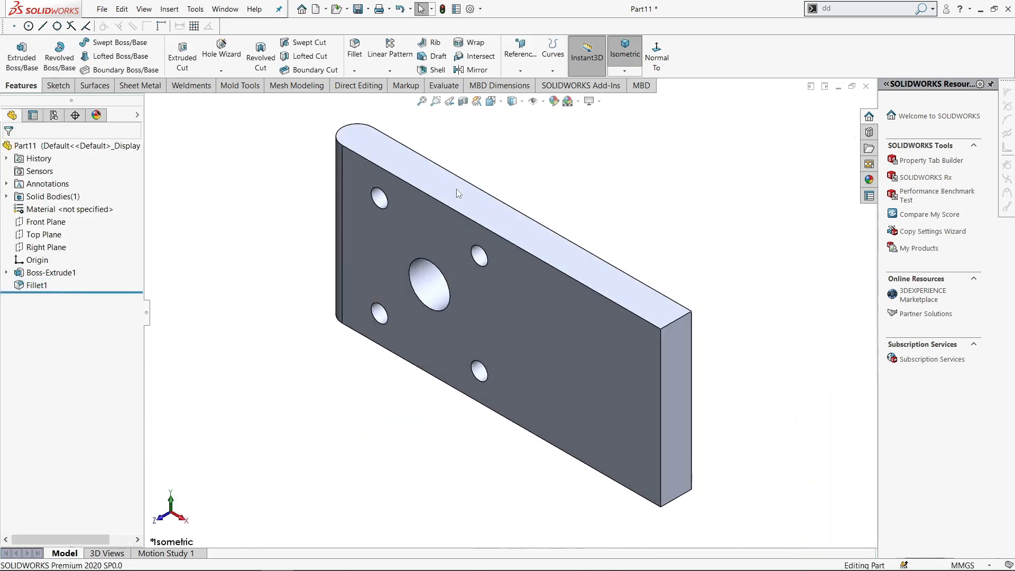
Step: Start a sketch on the plate's opposite end face and draw two circles, about 5.9 mm and 5.1 mm in diameter, in its upper half
mouse_move(465, 193)
middle_mouse_down()
mouse_move(464, 163)
mouse_move(468, 174)
middle_mouse_up()
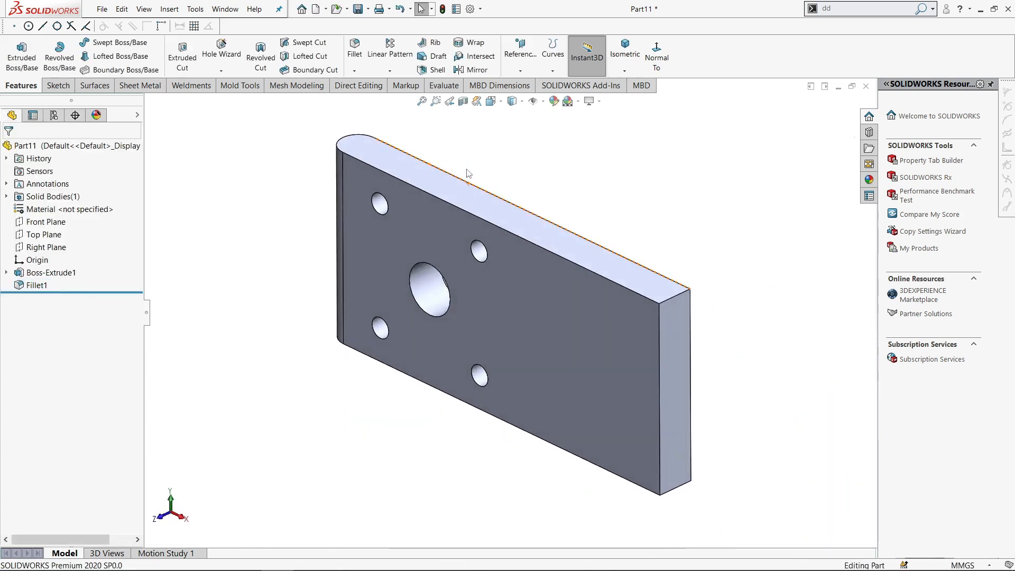
right_click(681, 317)
left_click(711, 291)
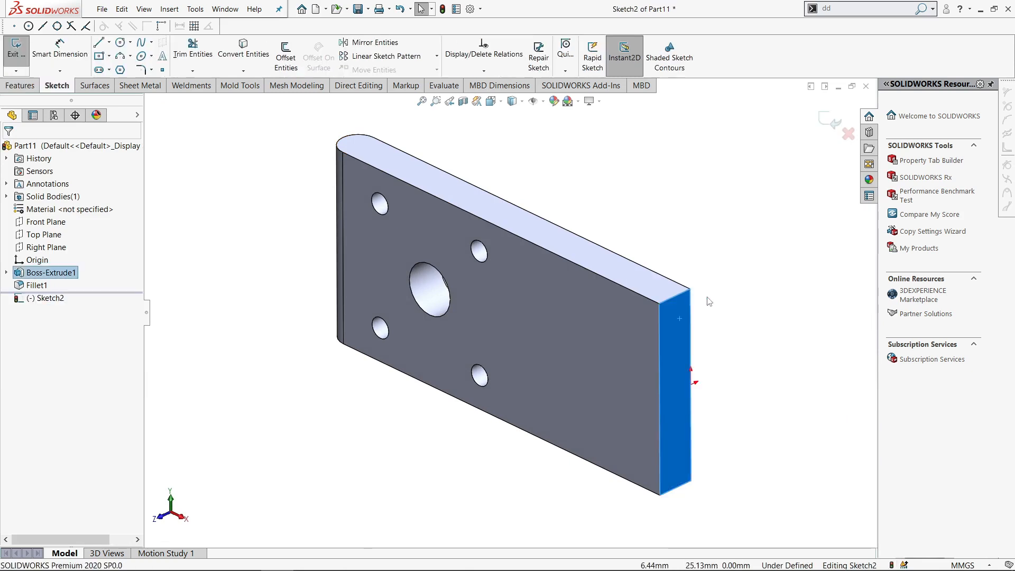
key("s")
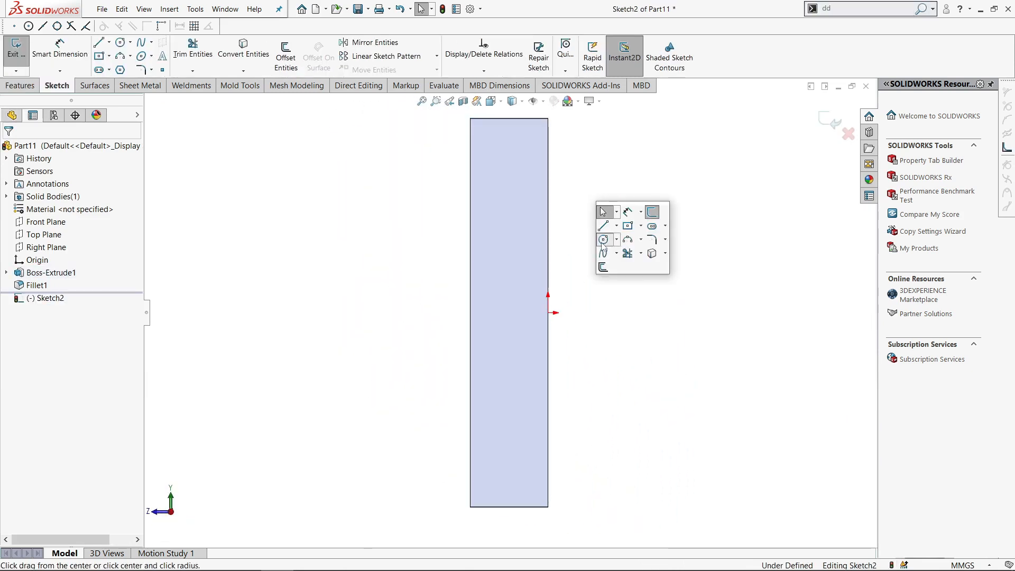
left_click(604, 241)
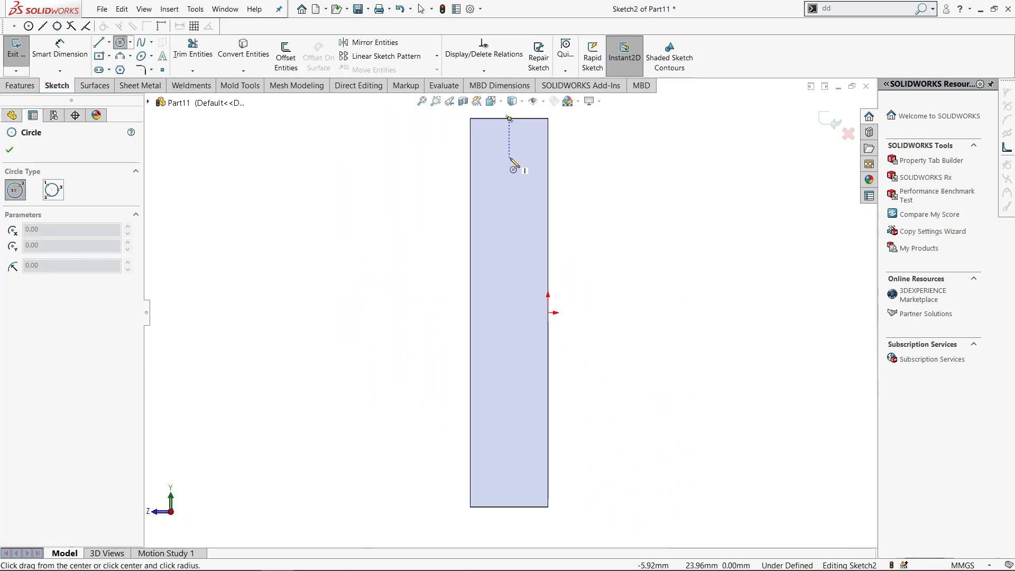
left_click(509, 158)
left_click(516, 175)
left_click(509, 223)
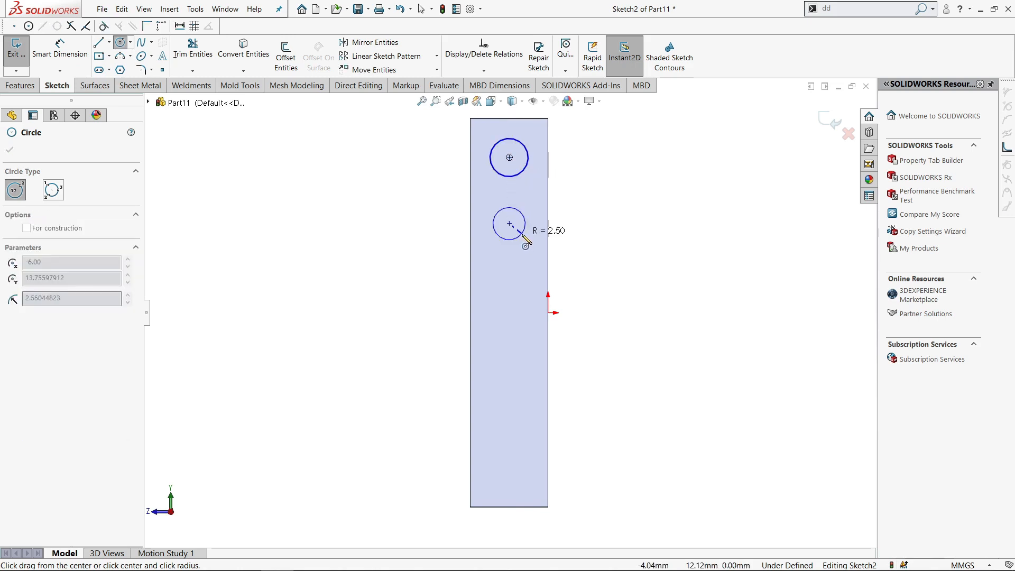
left_click(520, 236)
Step: Dimension the upper circle's diameter to 6 mm and the lower circle's diameter to 5 mm
key("s")
left_click(612, 247)
left_click(528, 163)
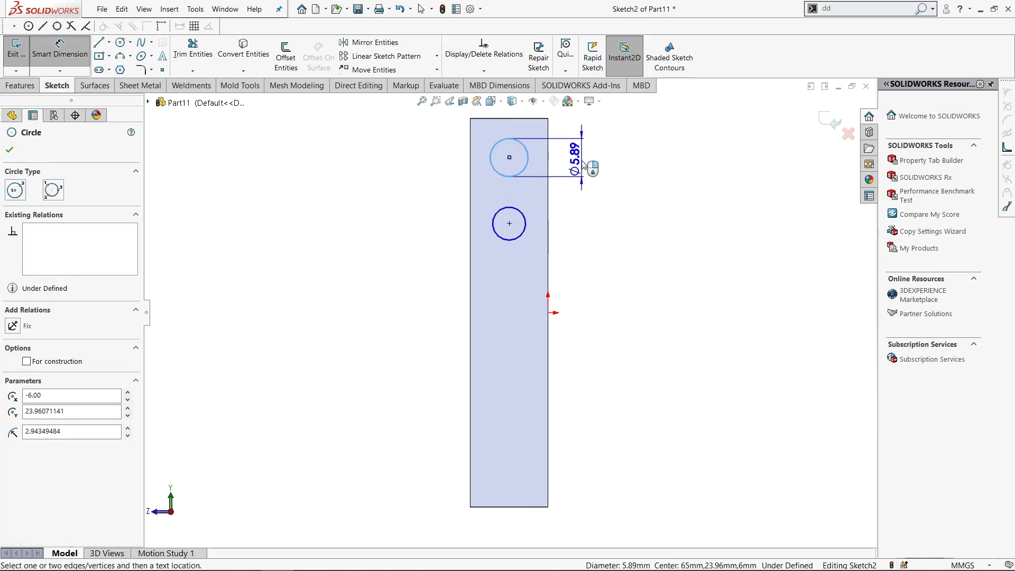
left_click(583, 163)
left_click(580, 164)
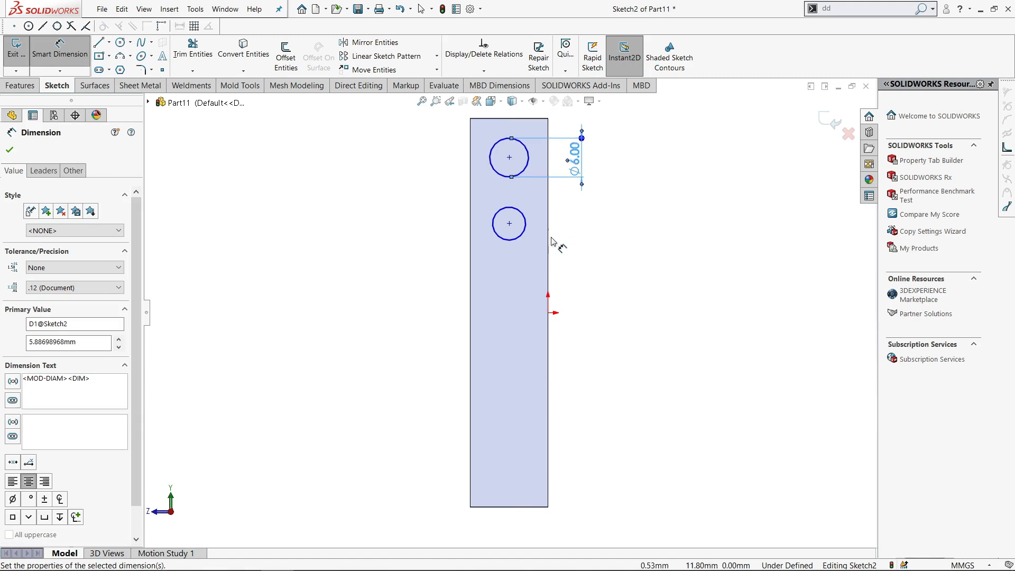
left_click(527, 236)
left_click(574, 218)
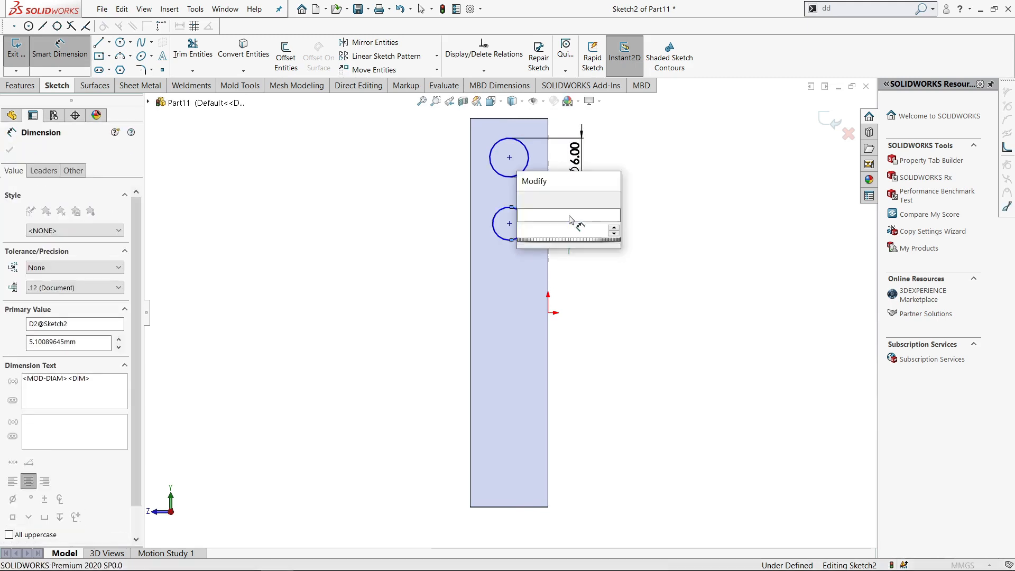
key("Return")
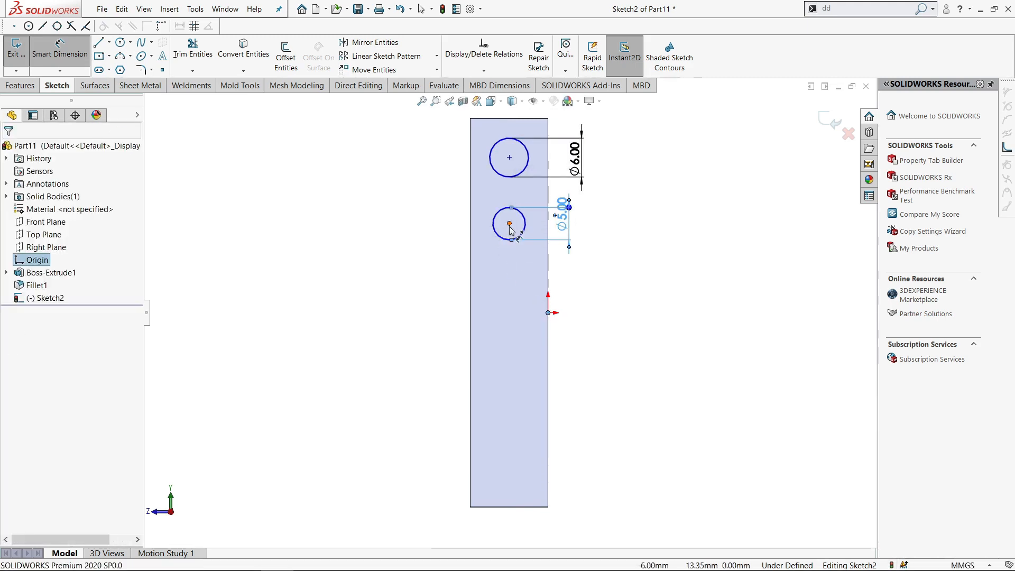
Step: Dimension the centres of the 5 mm and 6 mm circles to 10 mm and 20 mm above the origin
left_click(509, 225)
left_click(547, 313)
left_click(430, 272)
key("Return")
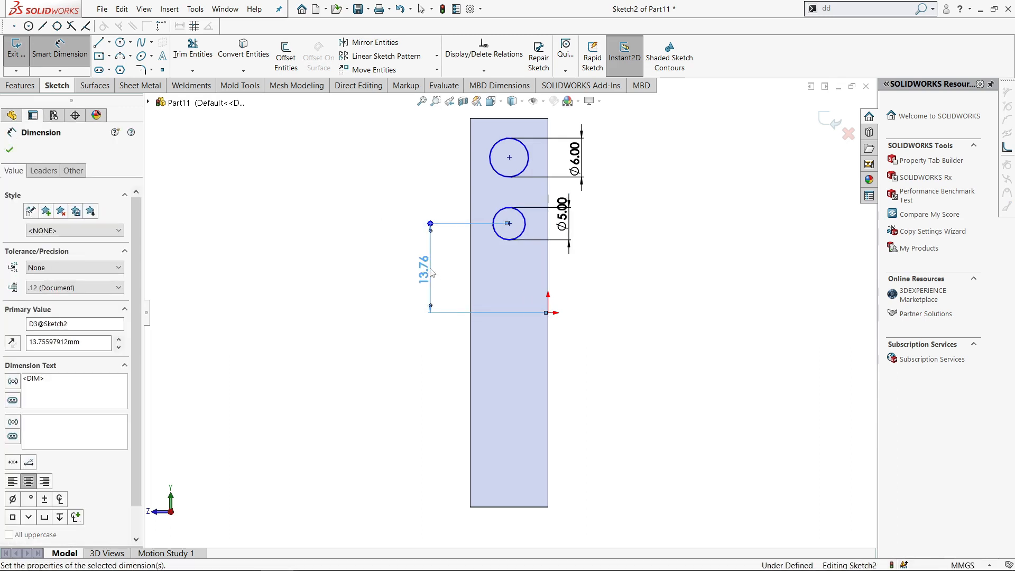
left_click(509, 157)
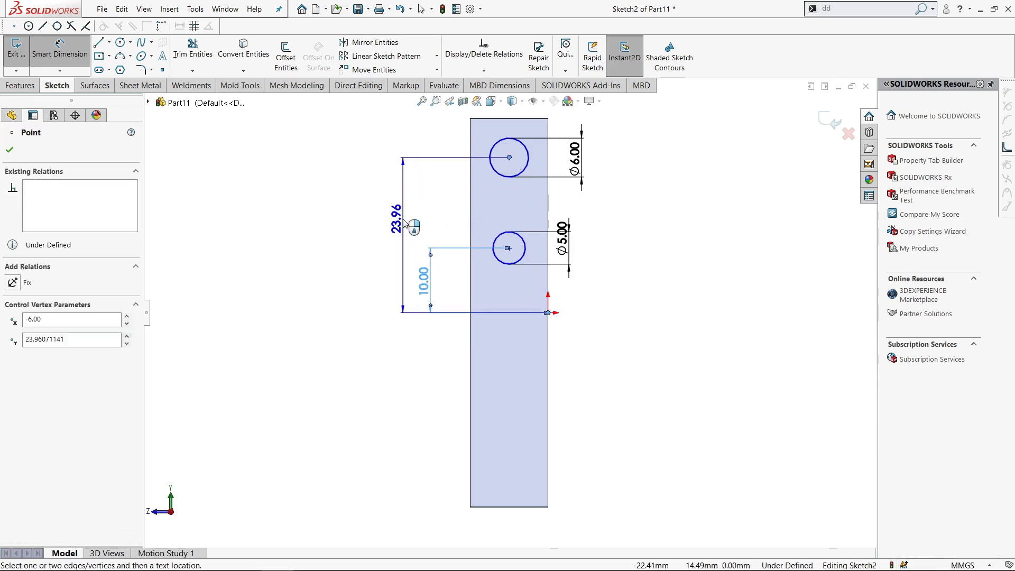
left_click(402, 227)
type("20")
key("Return")
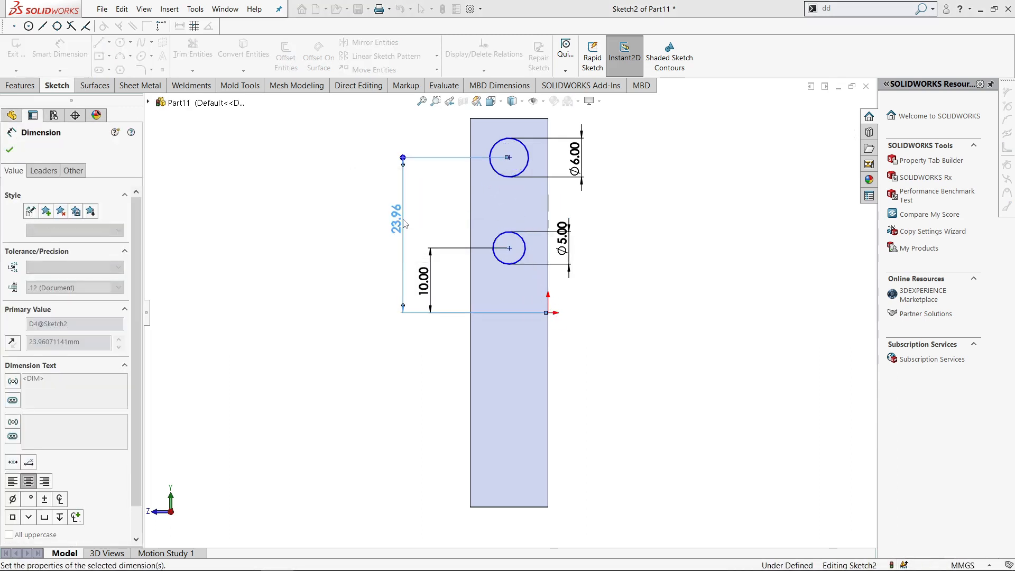
Step: Draw a 20 mm vertical centerline down from the 6 mm circle's centre and a horizontal centerline from its end to the origin
key("s")
left_click(637, 236)
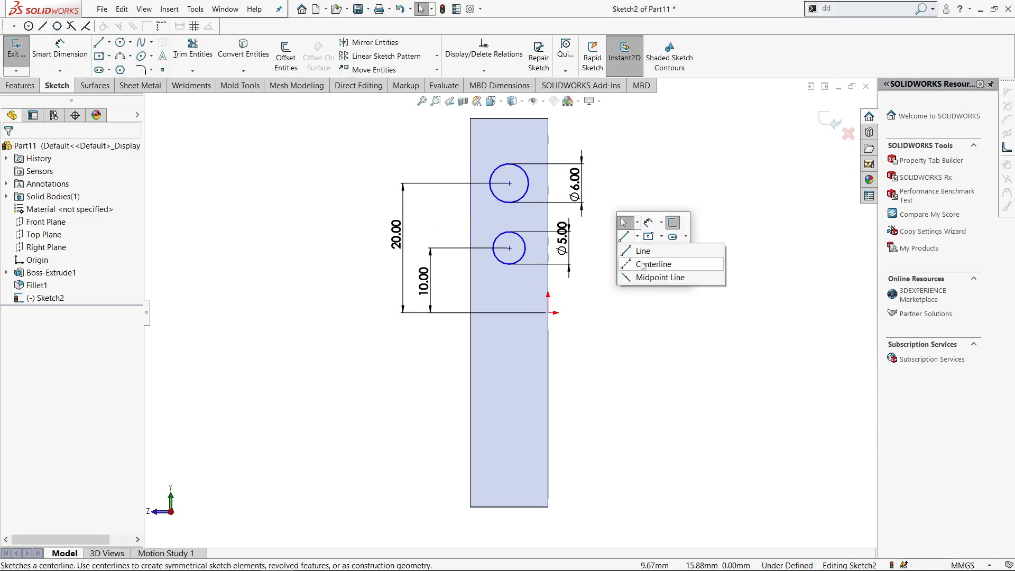
left_click(643, 262)
left_click(509, 183)
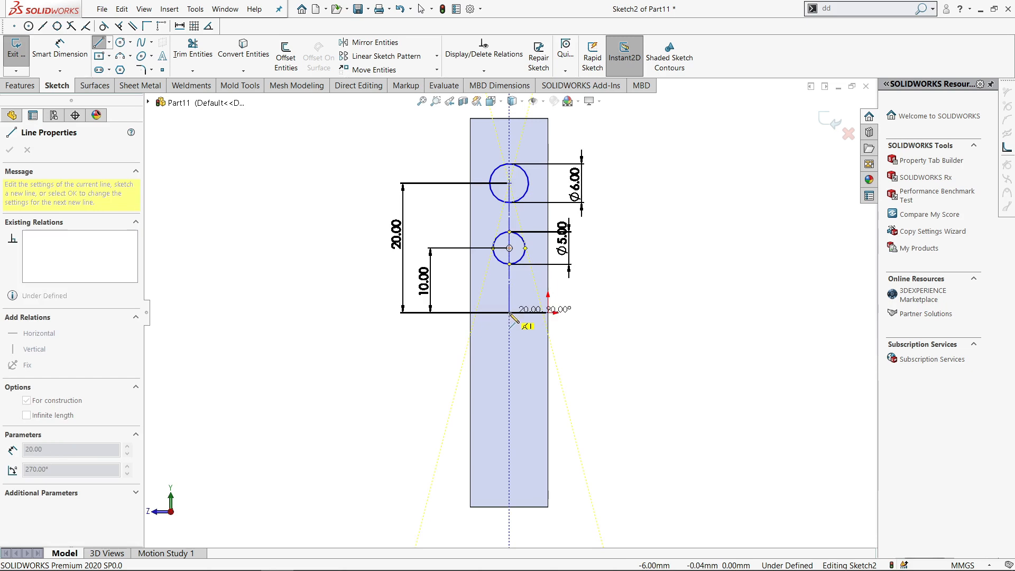
left_click(509, 312)
left_click(548, 313)
key("Escape")
key("Escape")
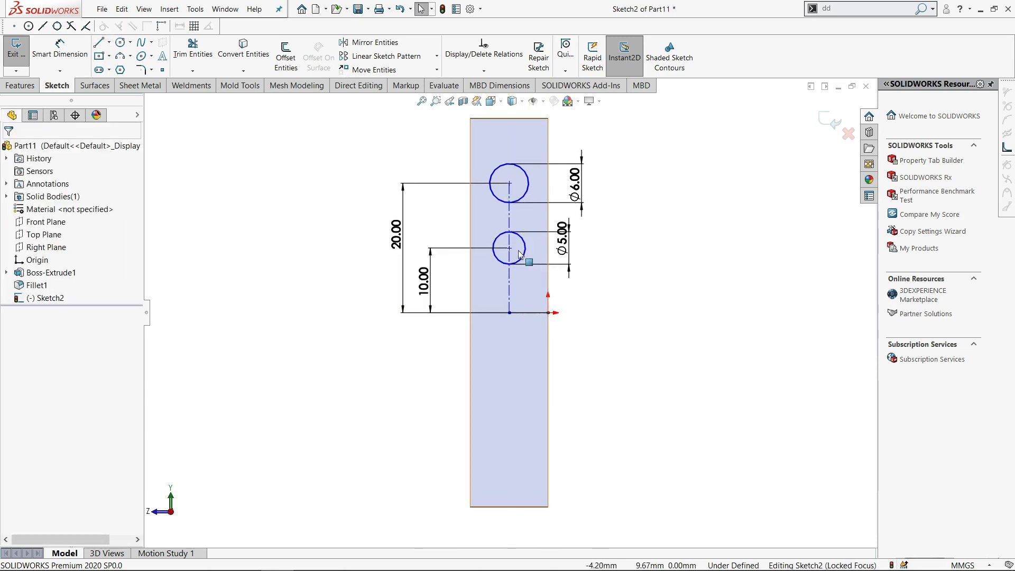
Step: Add a vertical relation between the 5 mm circle's centre and the midpoint of the end face's upper edge
left_click(507, 249)
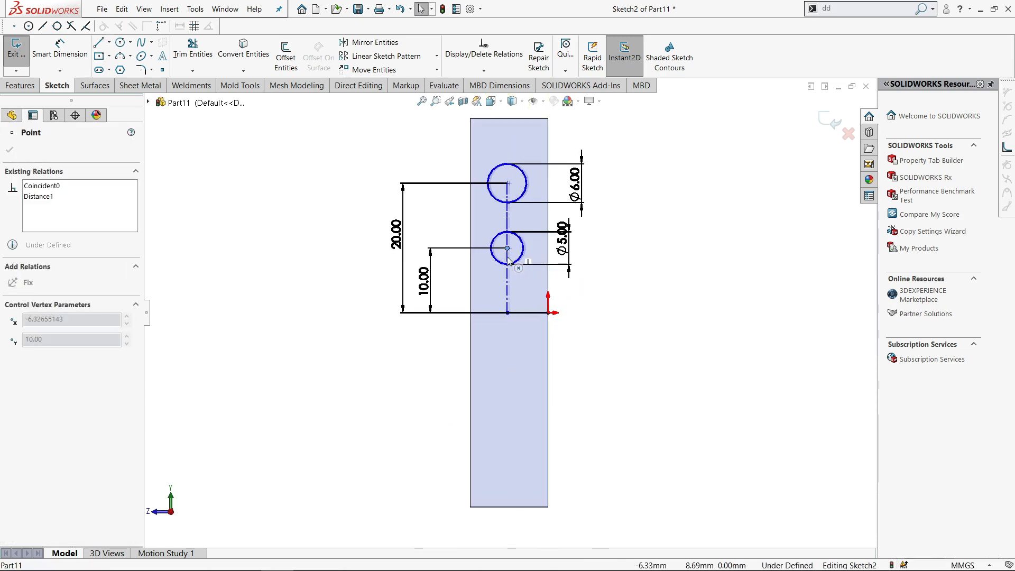
left_click(509, 119, "ctrl")
left_click(13, 352)
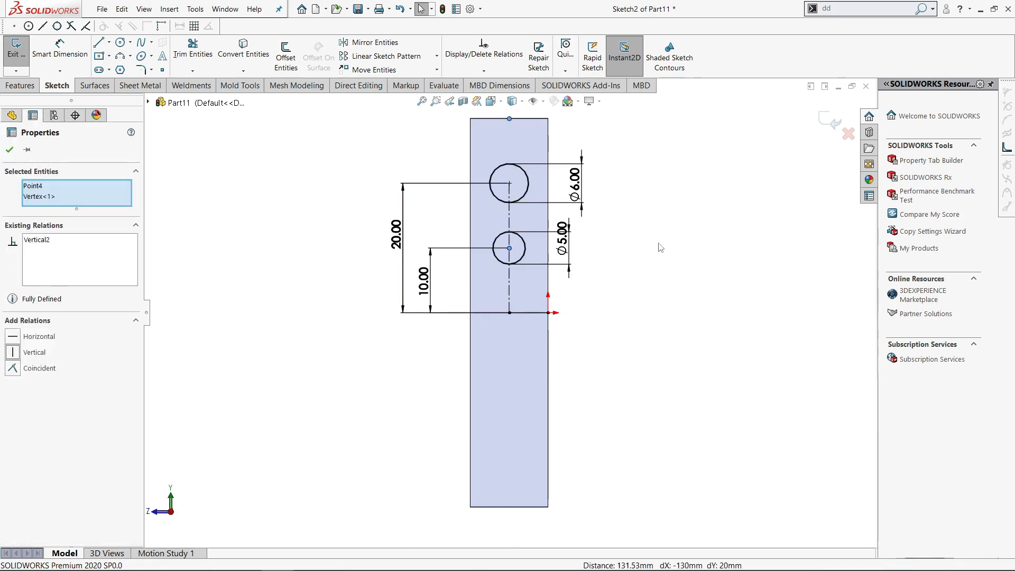
left_click(596, 212)
Step: Mirror the 6 mm and 5 mm circles about the horizontal centerline
left_click(374, 43)
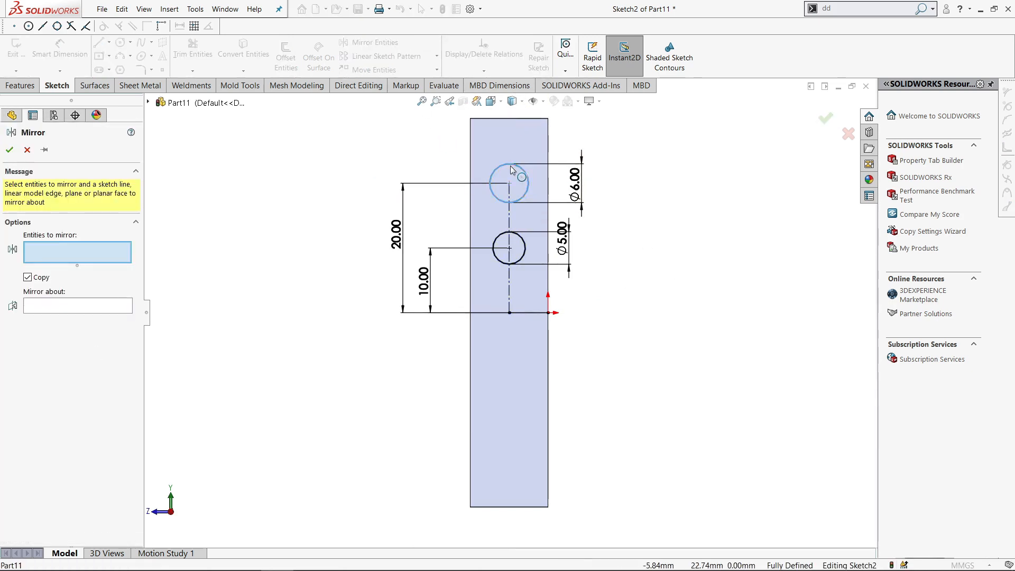
left_click(511, 170)
left_click(524, 244)
left_click(43, 316)
left_click(531, 313)
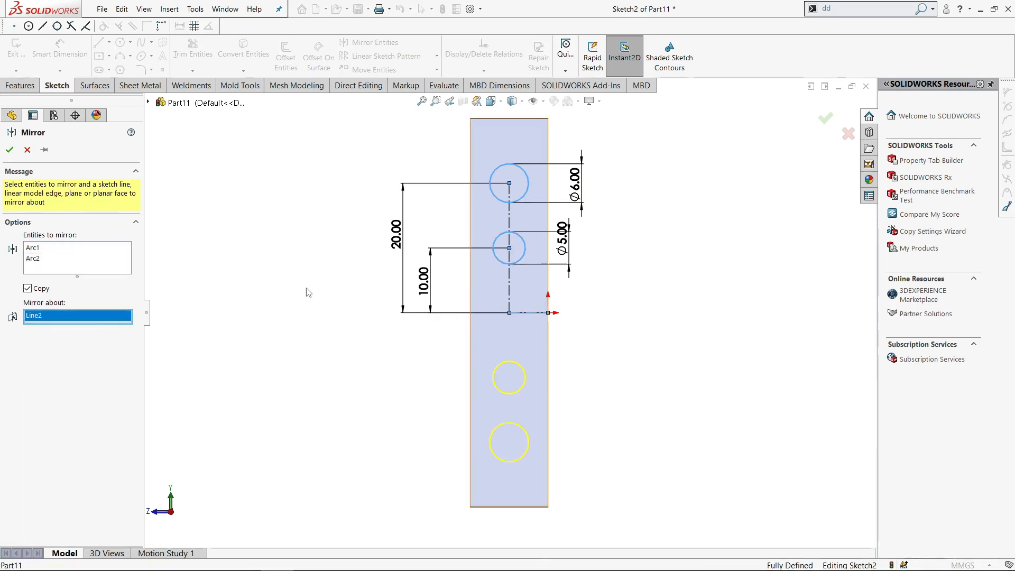
left_click(10, 150)
Step: Cut-extrude the four circles as blind holes 20 mm deep into the plate's end face
scroll(651, 254, "up", 2)
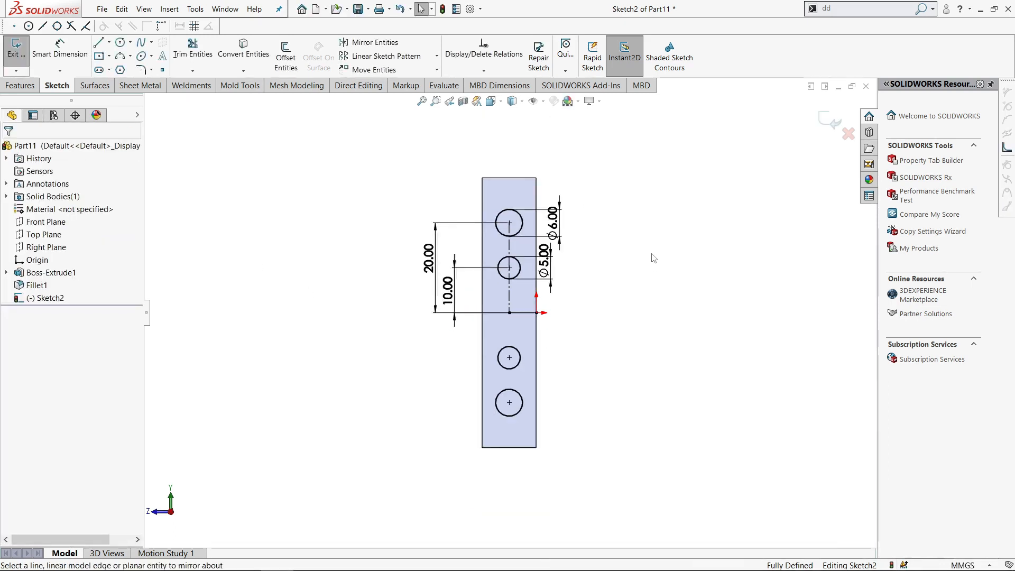
middle_click_drag(652, 258, 626, 257)
left_click(630, 263)
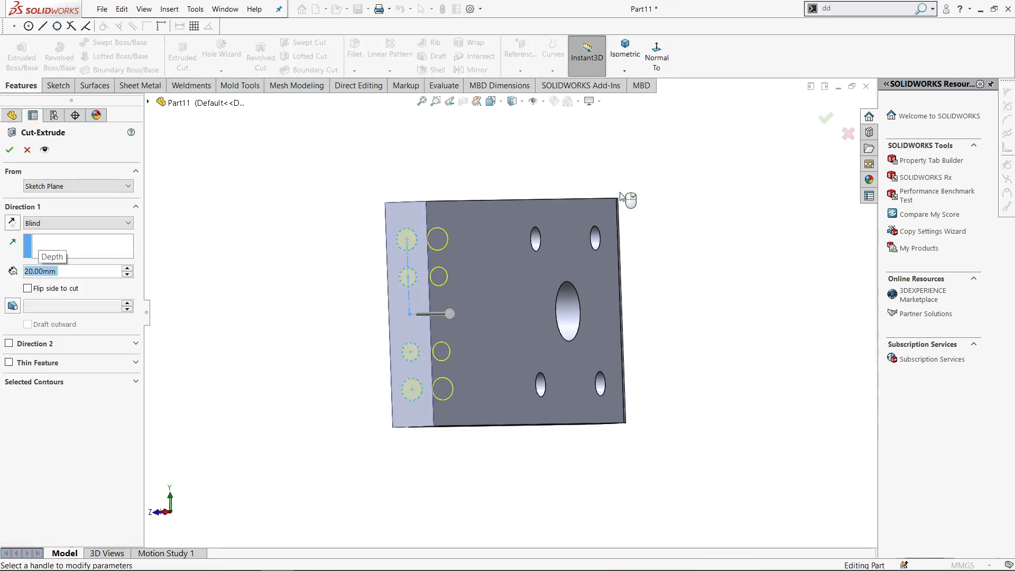
left_click(10, 150)
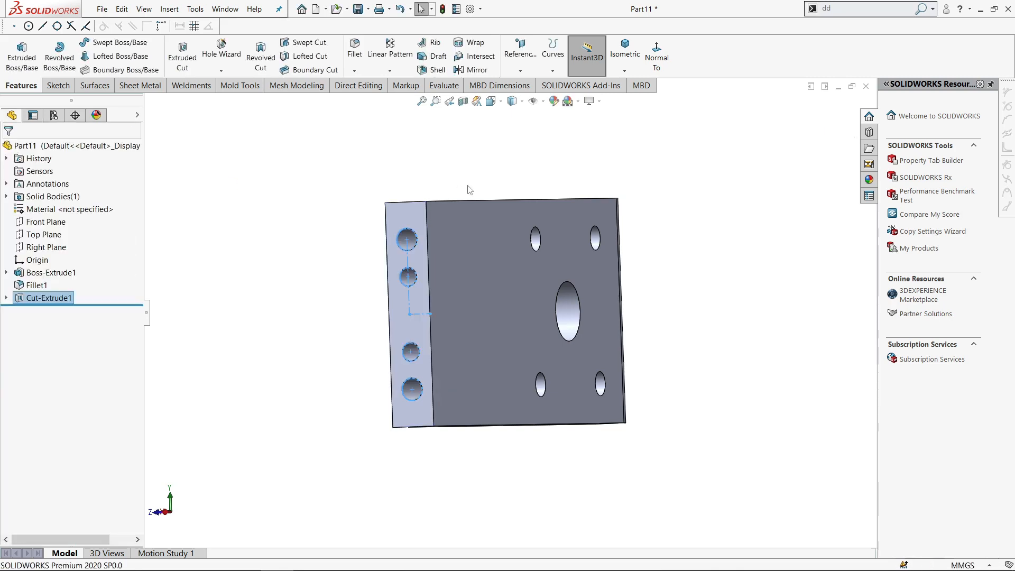
Step: Start a sketch on the plate's upper narrow face and draw two circles near its rounded end, the inner one about 3.65 mm in diameter
mouse_move(466, 199)
middle_mouse_down()
mouse_move(569, 197)
mouse_move(612, 170)
mouse_move(493, 220)
middle_mouse_up()
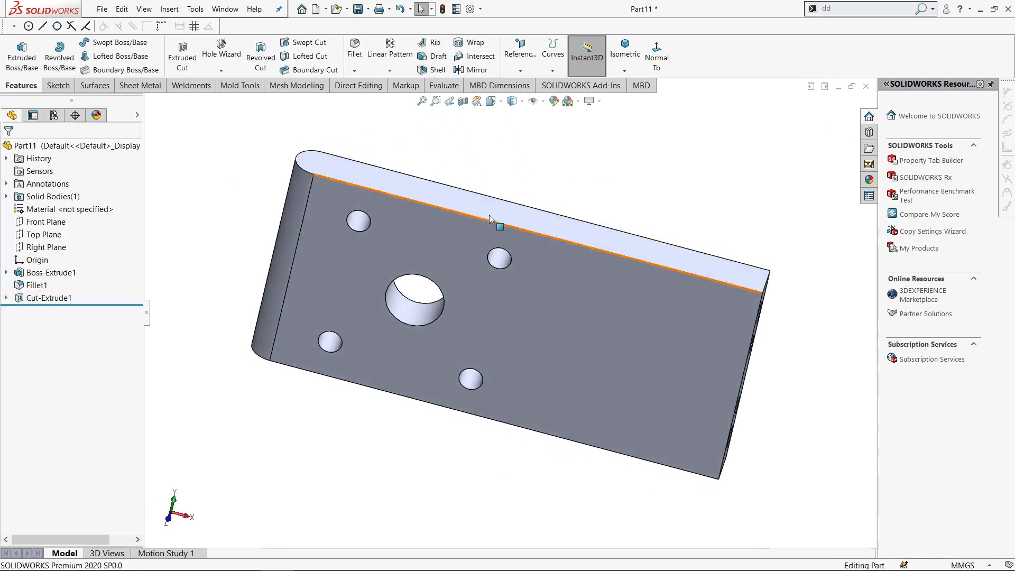
right_click(493, 206)
left_click(521, 193)
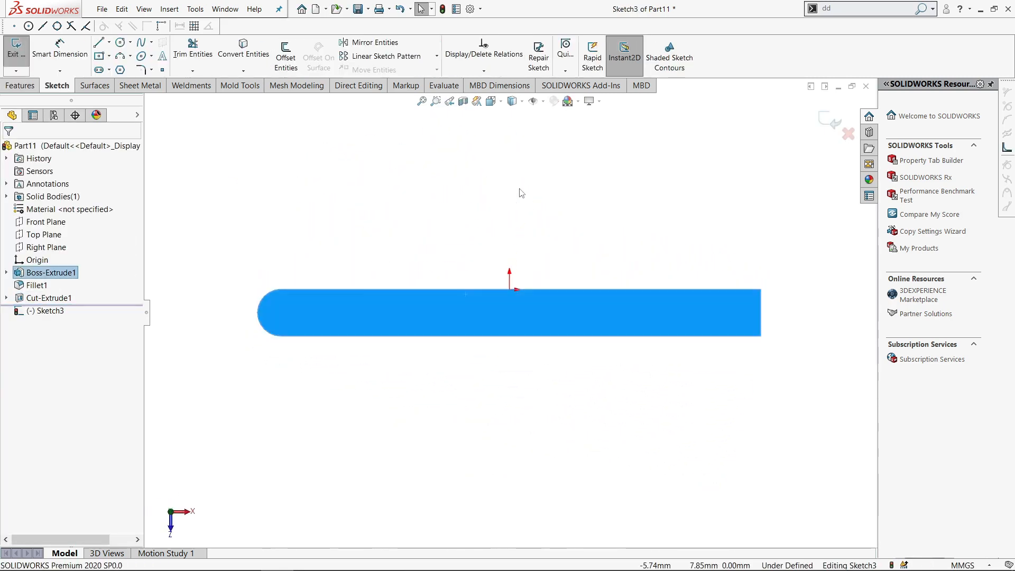
left_click(475, 211)
scroll(296, 312, "down", 3)
key("s")
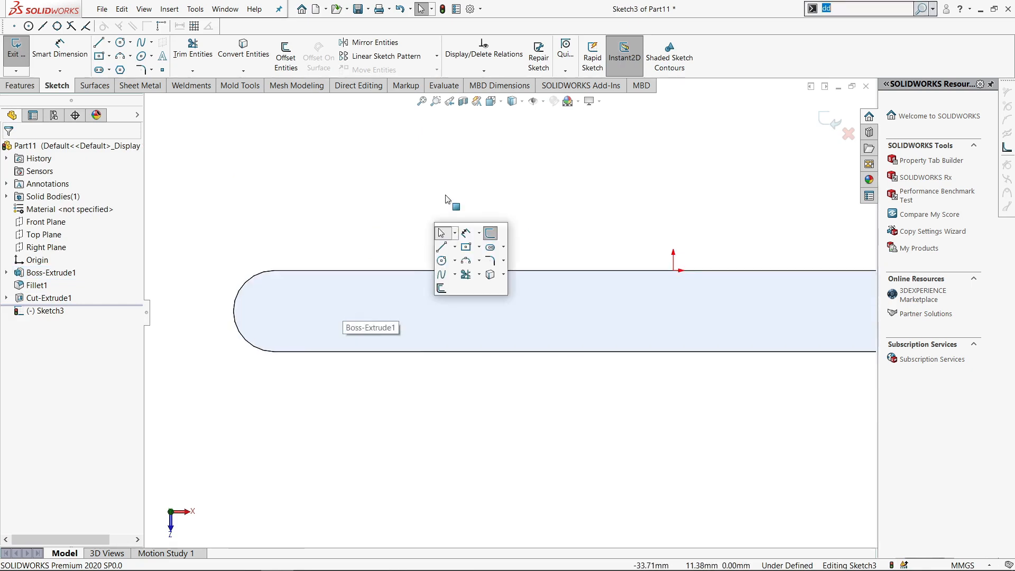
left_click(443, 261)
left_click_drag(356, 310, 369, 324)
left_click_drag(429, 311, 438, 321)
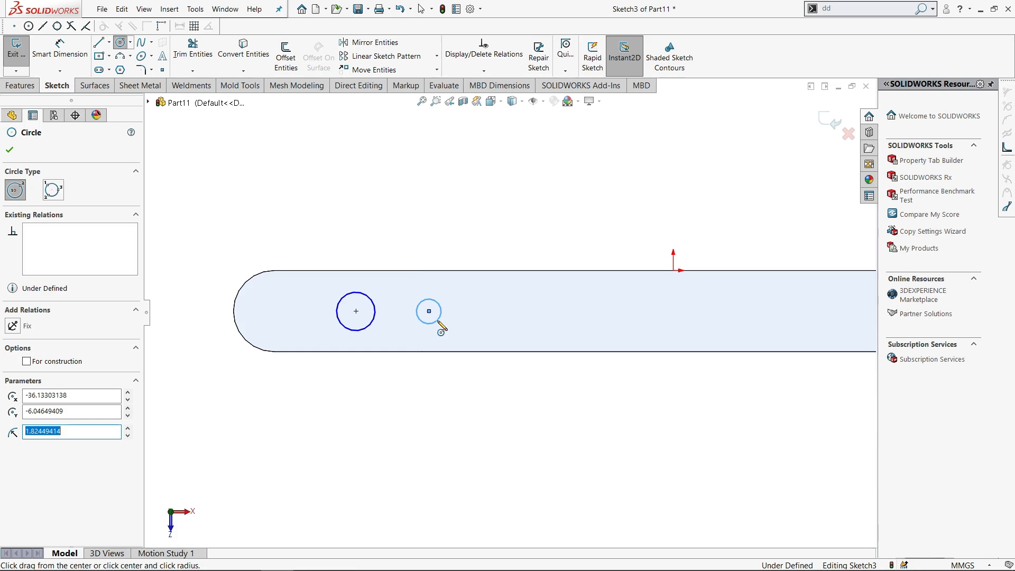
Step: Draw a 12 mm vertical centerline across the narrow face, beside the smaller circle
key("Escape")
key("s")
left_click(505, 328)
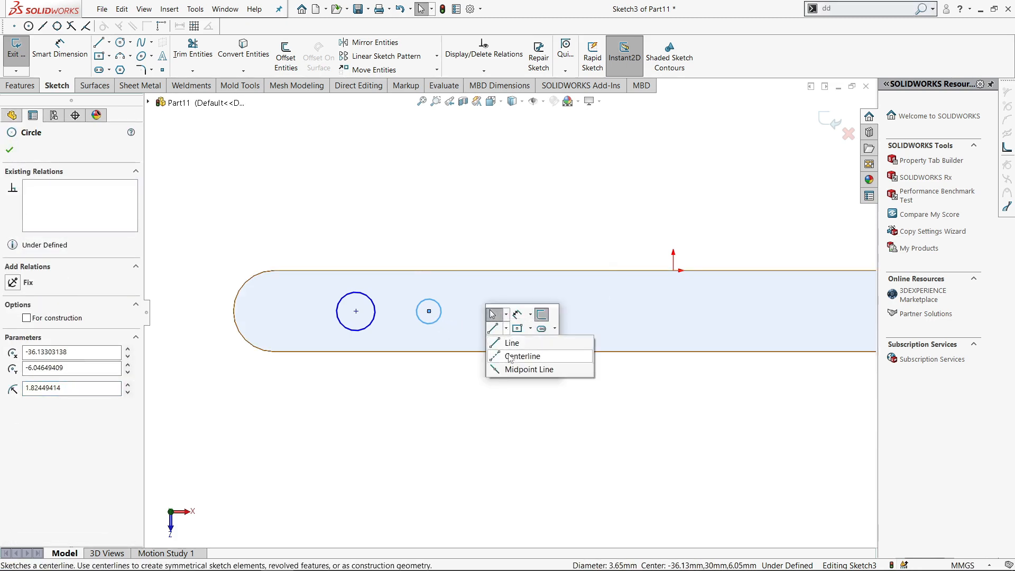
left_click(508, 356)
left_click(472, 352)
left_click(473, 271)
key("Escape")
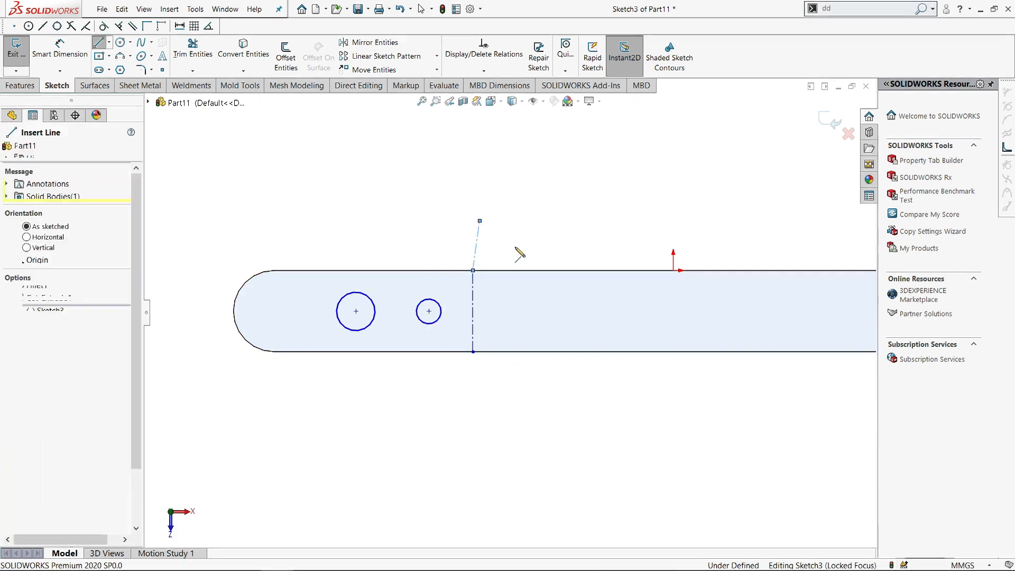
Step: Dimension the vertical centerline 90 mm from the plate's square end
key("s")
left_click(553, 269)
left_click(474, 314)
scroll(582, 332, "up", 3)
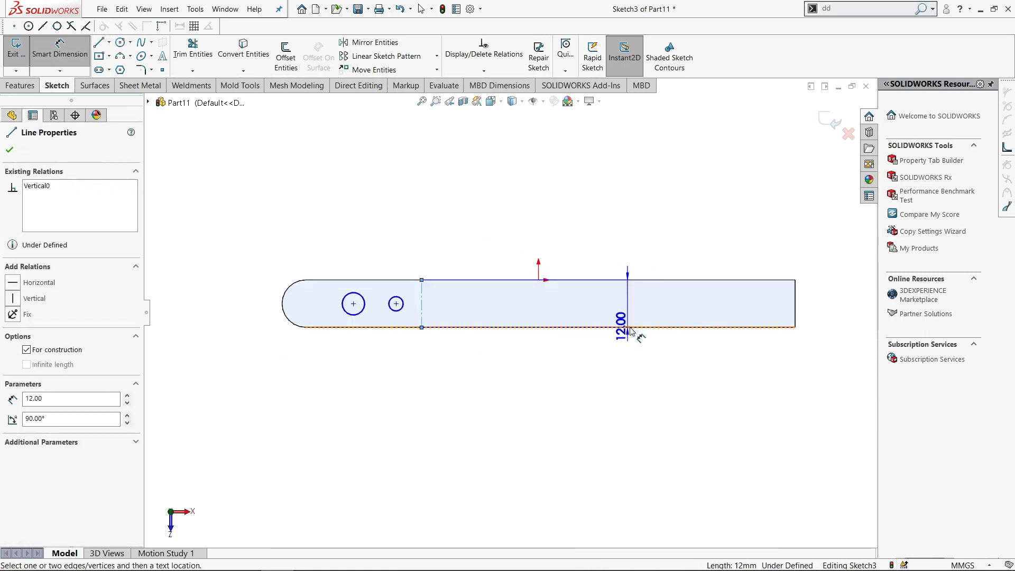
left_click(794, 312)
left_click(553, 219)
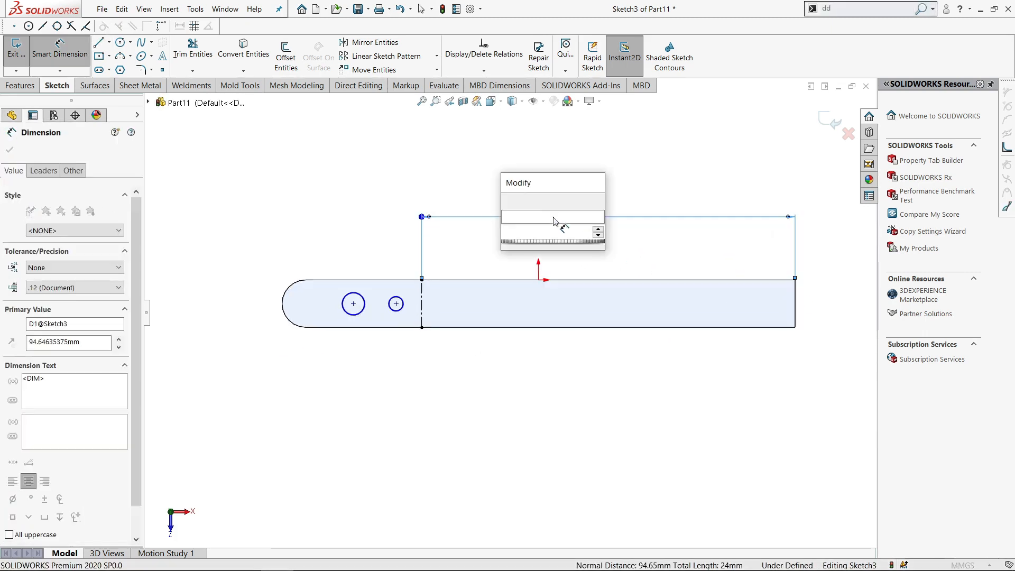
type("90")
key("Return")
scroll(464, 272, "up", 2)
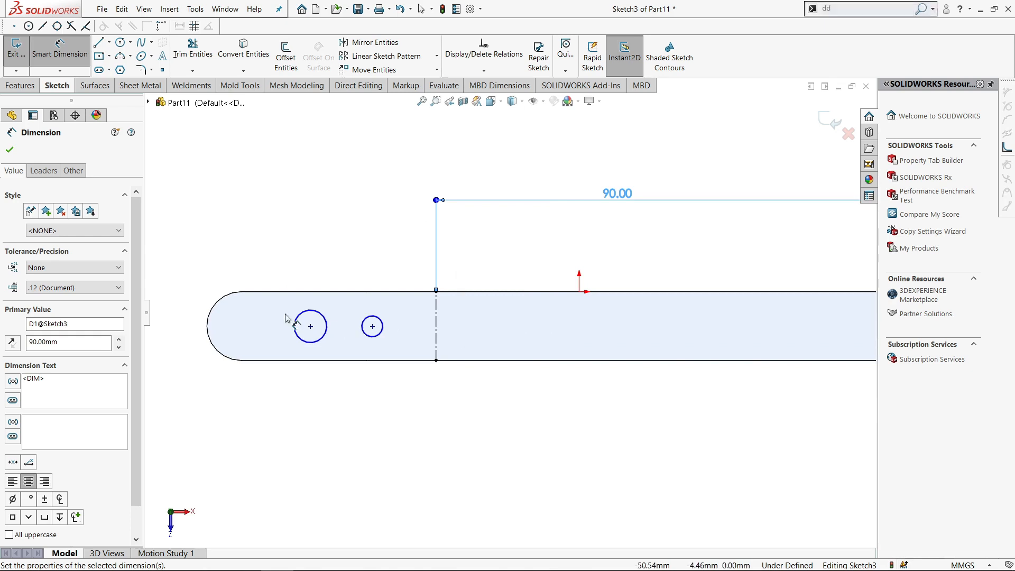
left_click(372, 326)
left_click(534, 333)
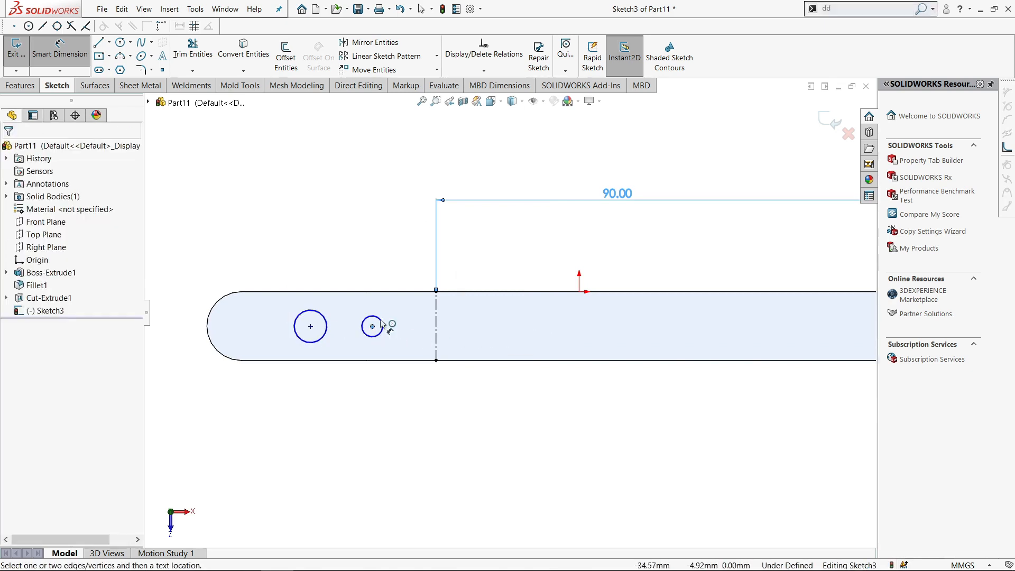
key("Escape")
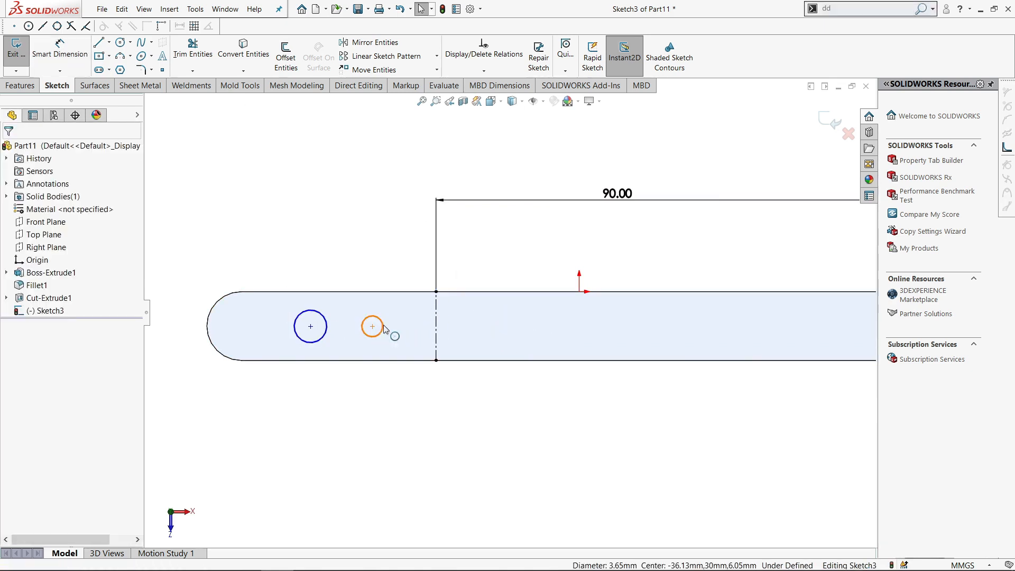
Step: Move both circles across the vertical centerline to the side facing the plate's square end
left_click_drag(382, 327, 528, 326)
left_click_drag(311, 330, 482, 326)
Step: Dimension the two circle centers 5 mm and 12 mm from the vertical centerline
key("s")
left_click(517, 340)
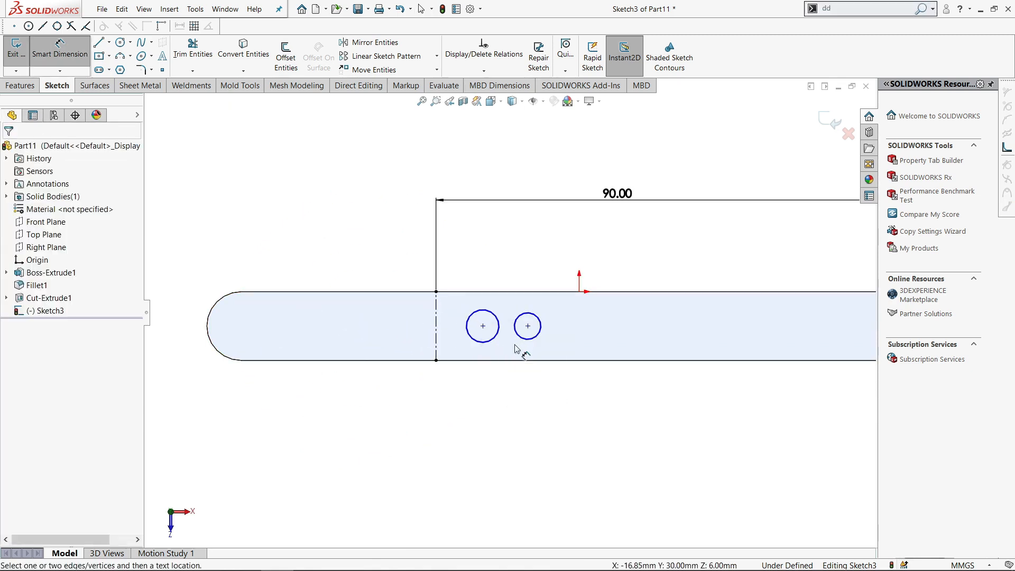
left_click(483, 326)
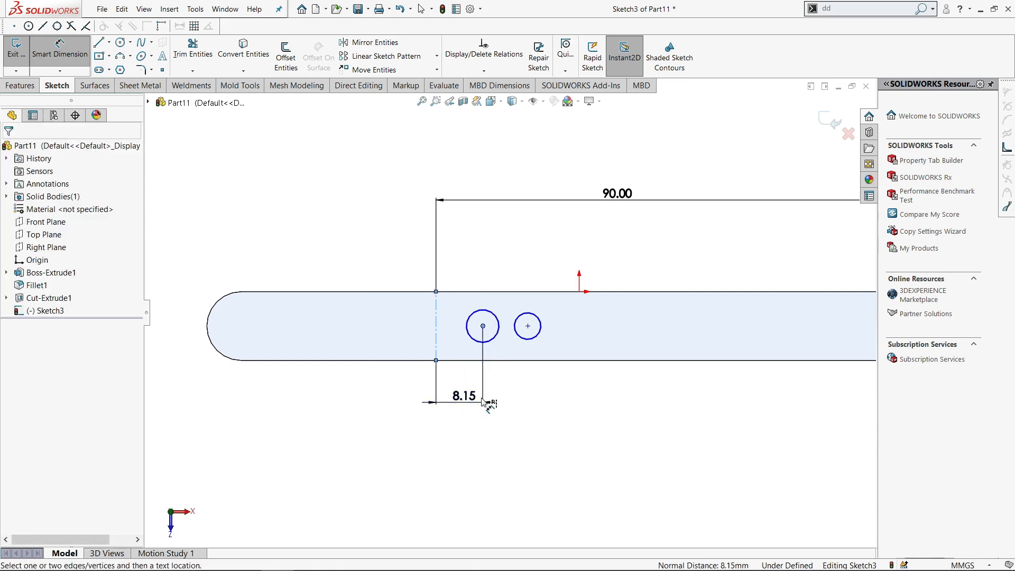
left_click(482, 401)
type("5")
key("Return")
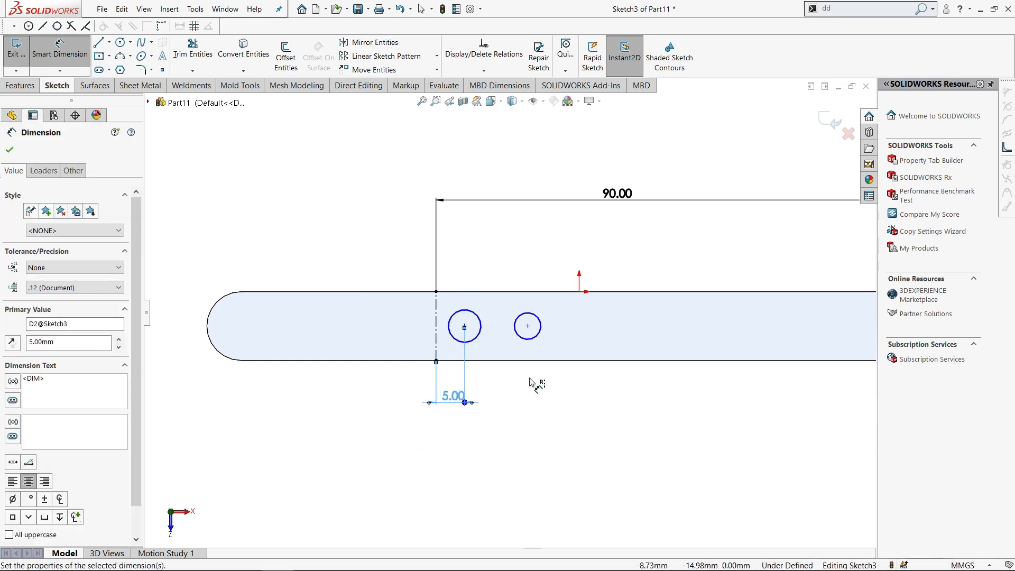
left_click(528, 326)
left_click(467, 435)
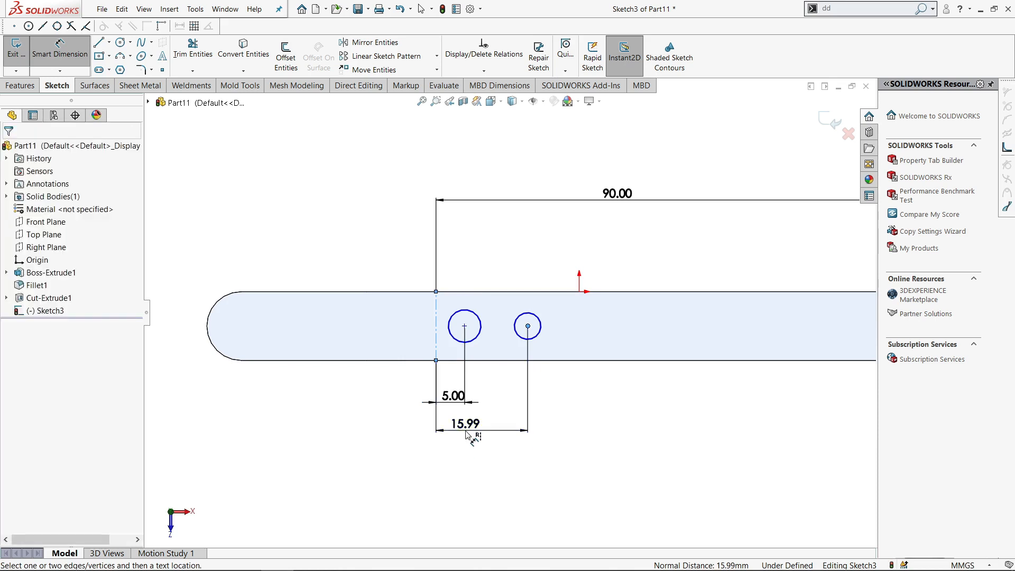
key("Return")
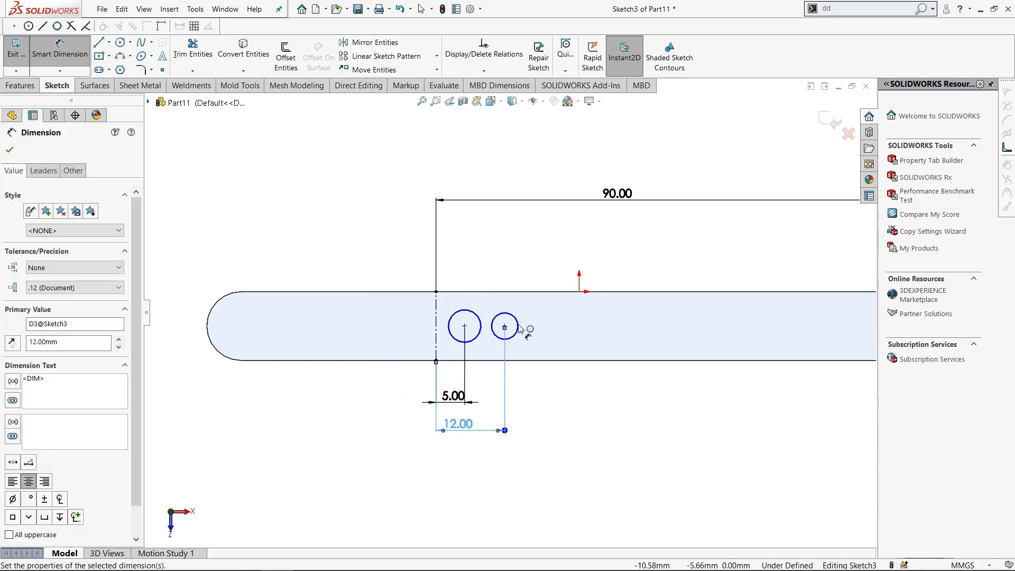
Step: Set the diameter of the circle farther from the centerline to 6 mm and of the nearer one to 3 mm
left_click(519, 329)
left_click(533, 252)
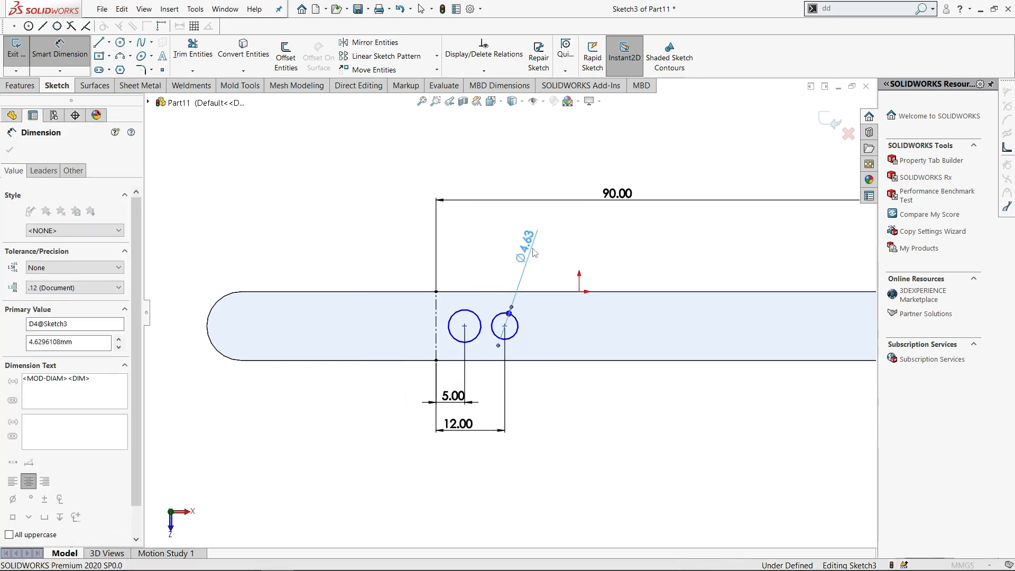
type("6")
key("Return")
left_click(464, 310)
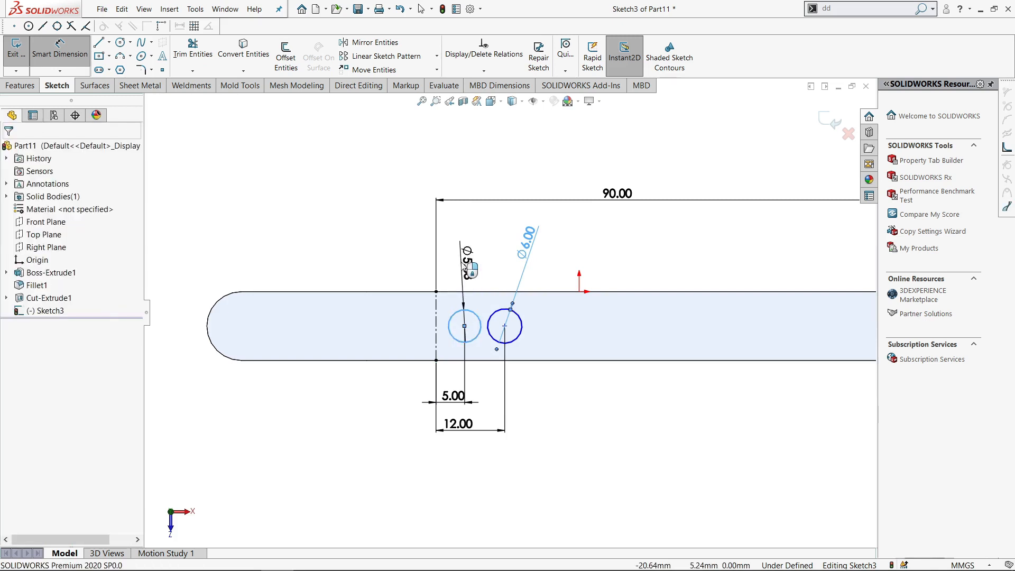
left_click(465, 267)
type("3")
key("Return")
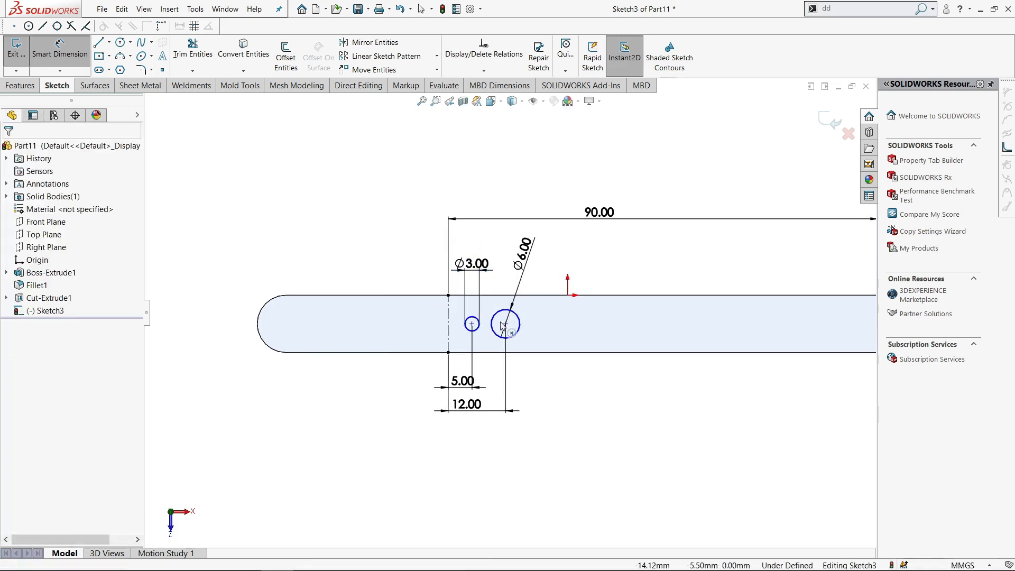
Step: Add a horizontal relation between the two circle centers and the midpoint of the vertical centerline
key("Escape")
left_click(505, 323)
left_click(471, 323, "ctrl")
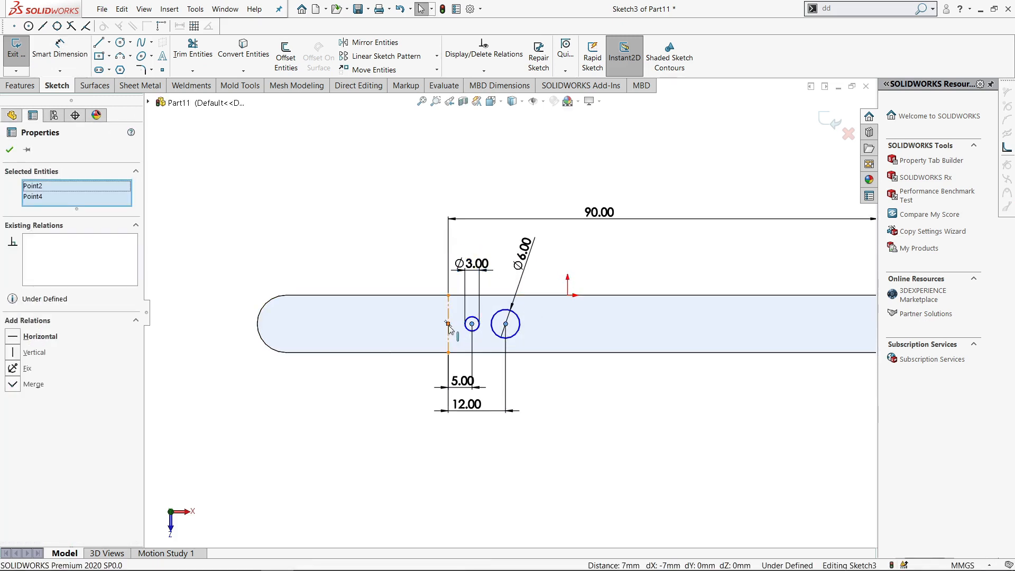
left_click(448, 324, "ctrl")
left_click(13, 346)
left_click(665, 168)
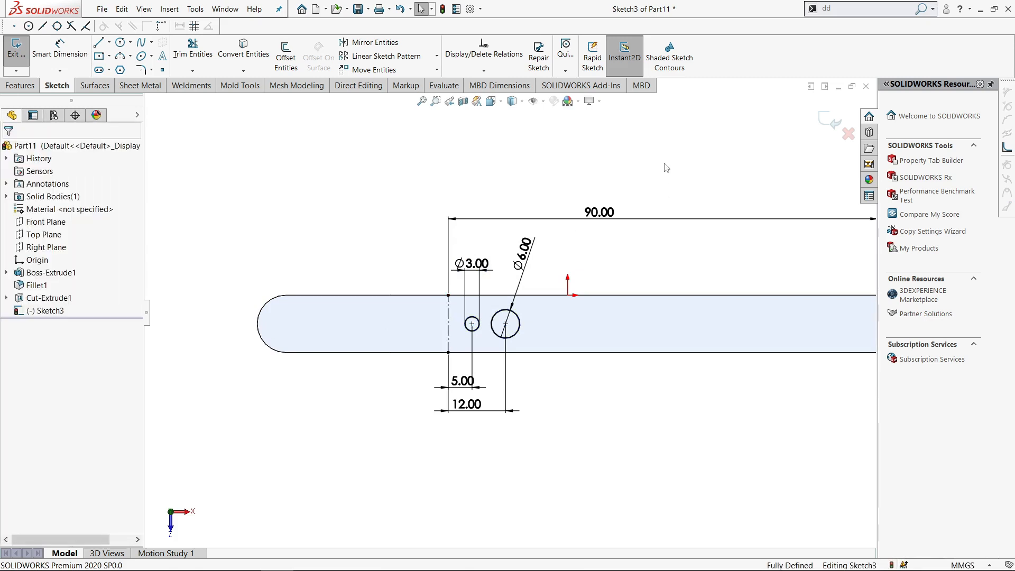
Step: Mirror the 6 mm and 3 mm circles about the vertical centerline
left_click(409, 43)
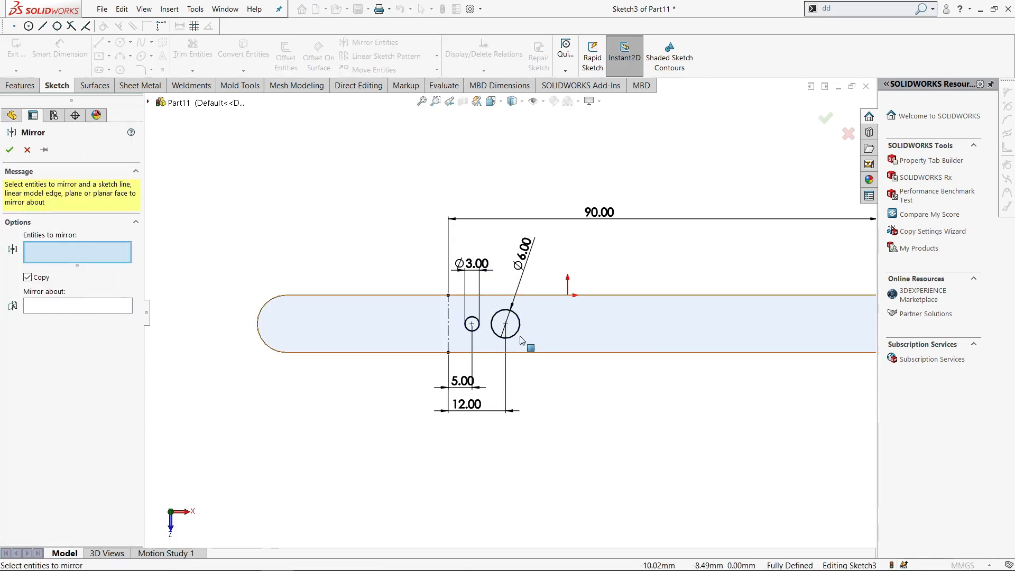
left_click(505, 310)
left_click(471, 317)
left_click(46, 317)
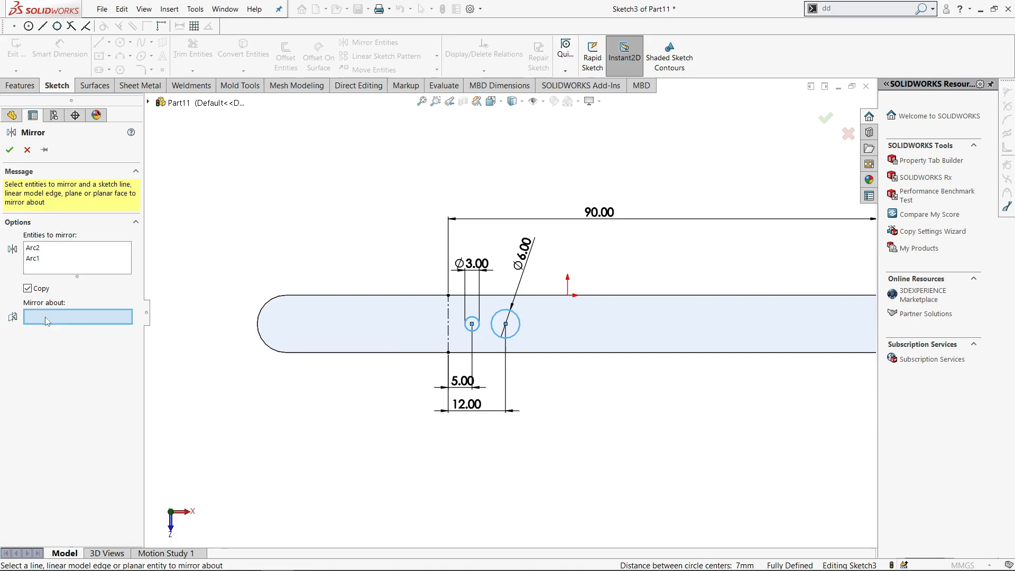
left_click(448, 333)
key("Return")
key("d")
left_click(451, 194)
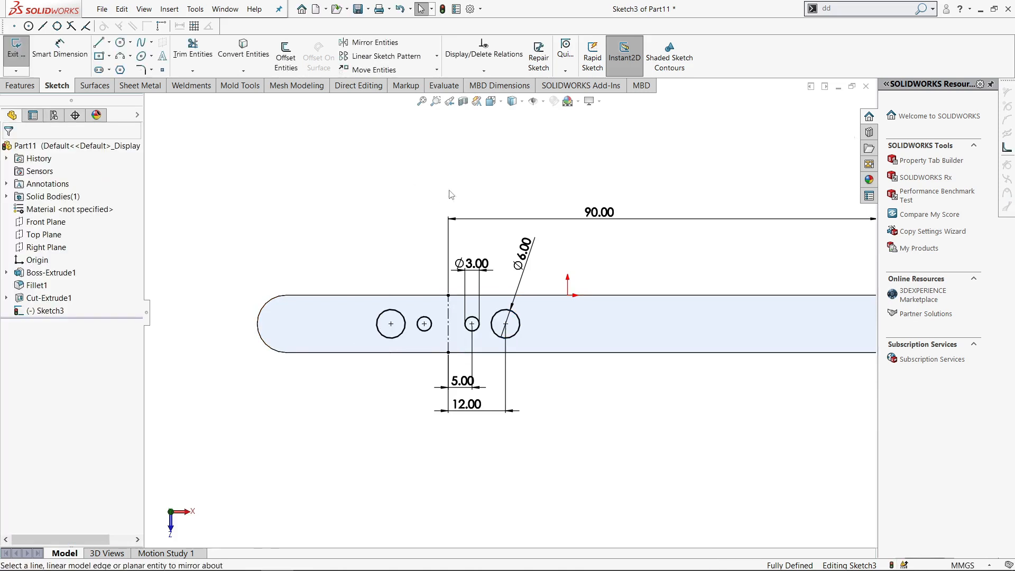
Step: Cut-extrude the four circles as blind holes 15 mm deep into the plate's upper narrow face
scroll(451, 194, "up", 6)
key("s")
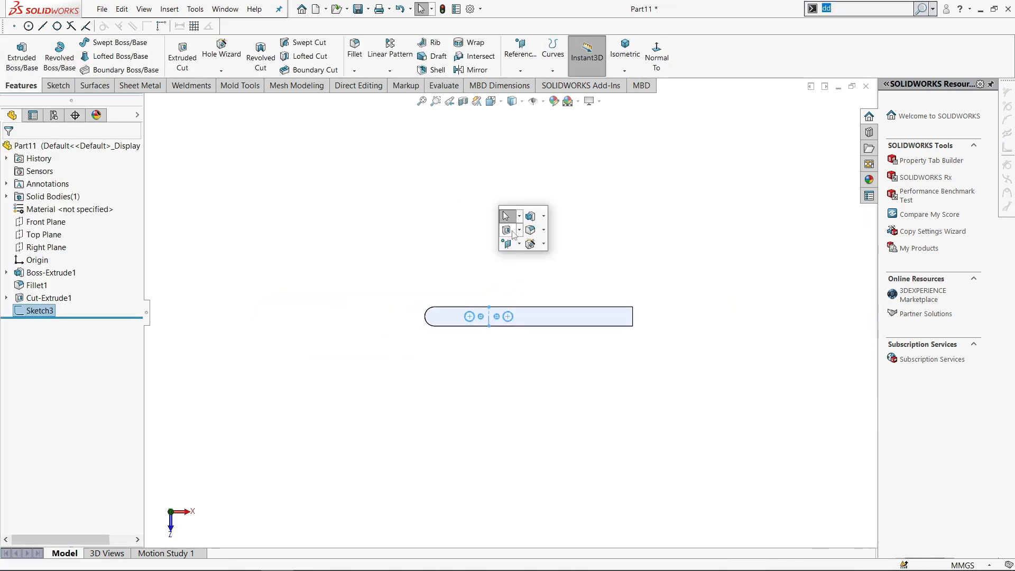
left_click(508, 231)
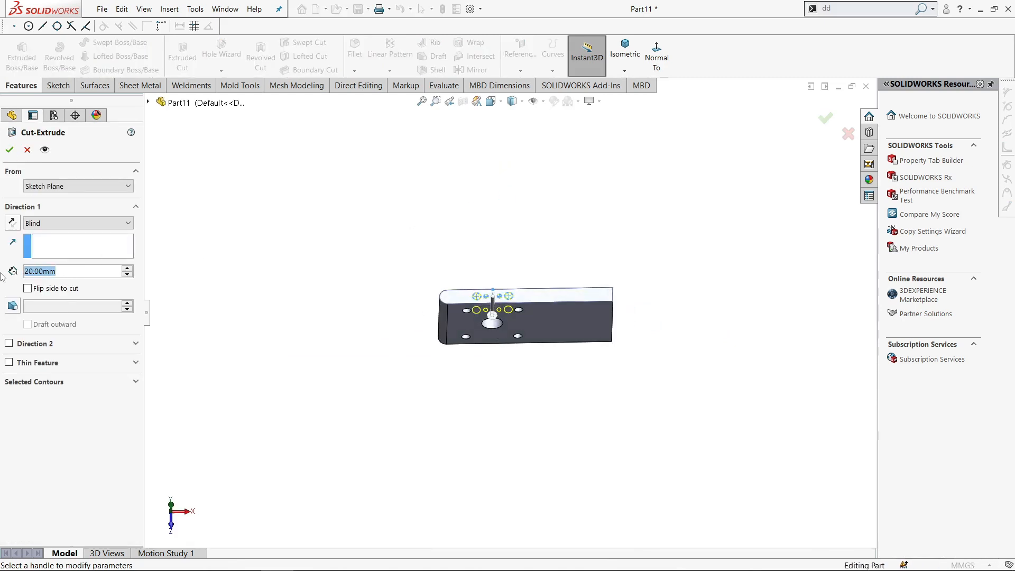
type("15")
key("Return")
scroll(484, 317, "down", 5)
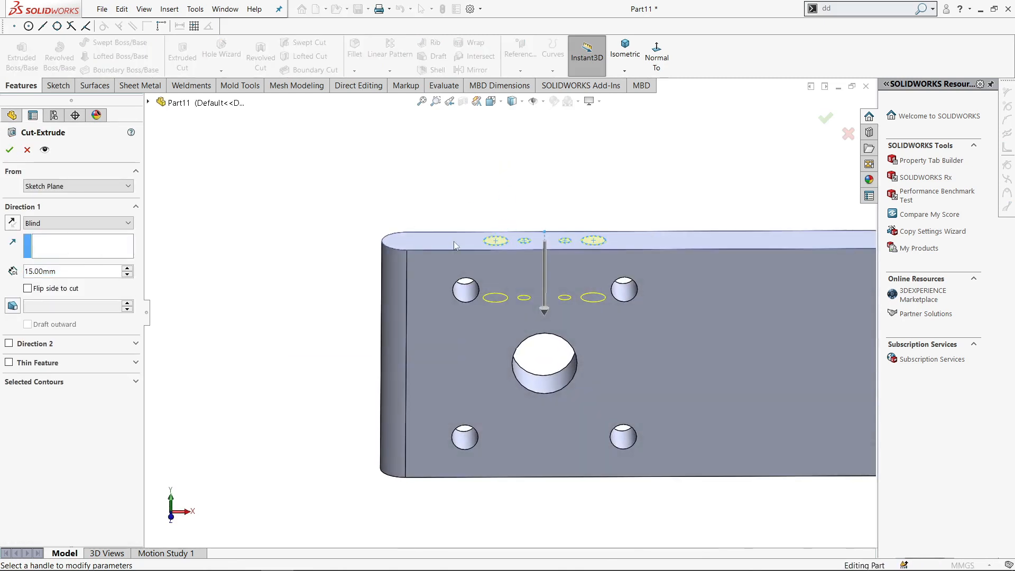
left_click(10, 150)
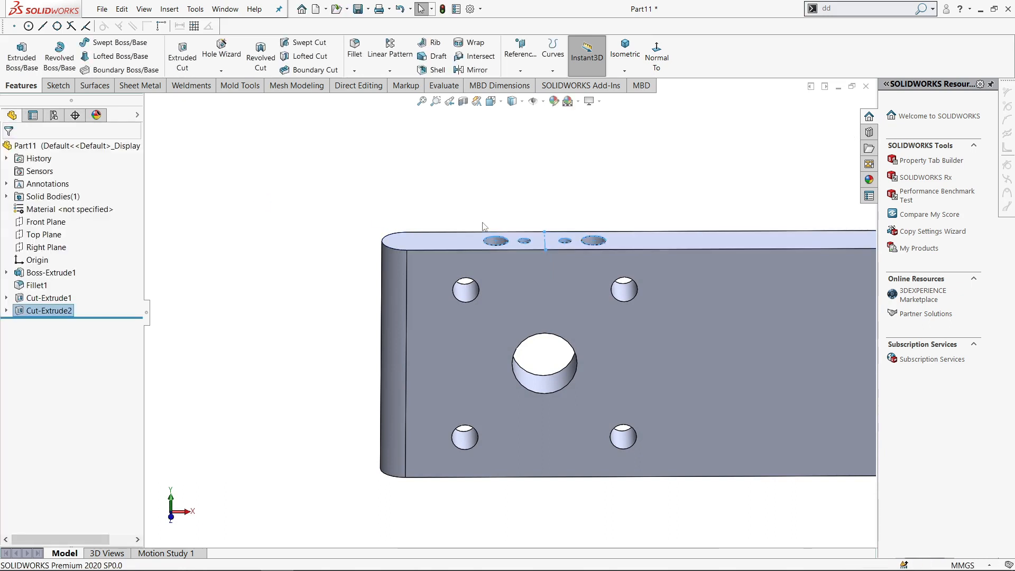
Step: Apply the polished steel appearance in white to the whole part
scroll(484, 226, "up", 3)
middle_click_drag(485, 226, 564, 202)
left_click(564, 201)
key("ctrl+7")
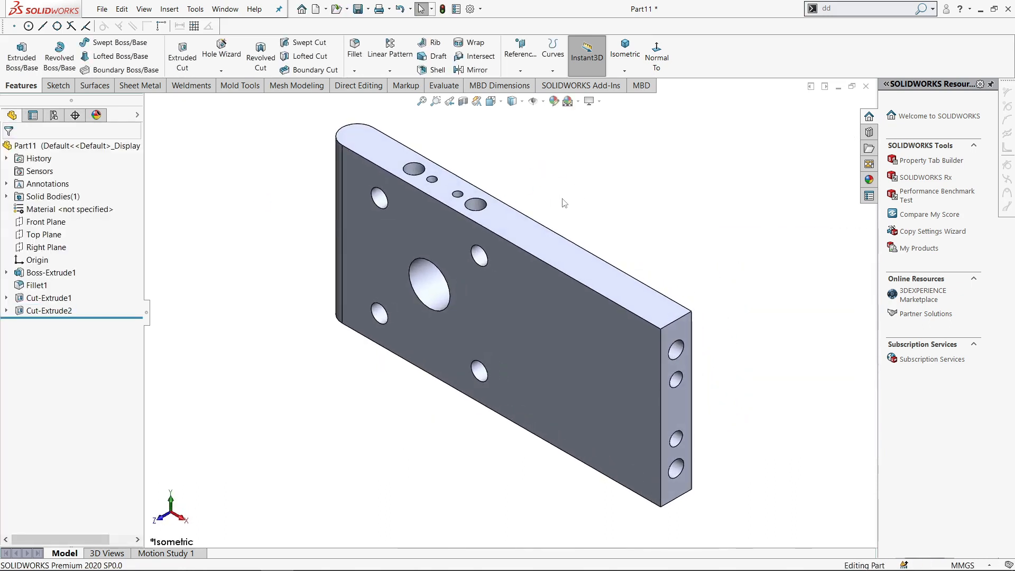
left_click(555, 102)
left_click(98, 397)
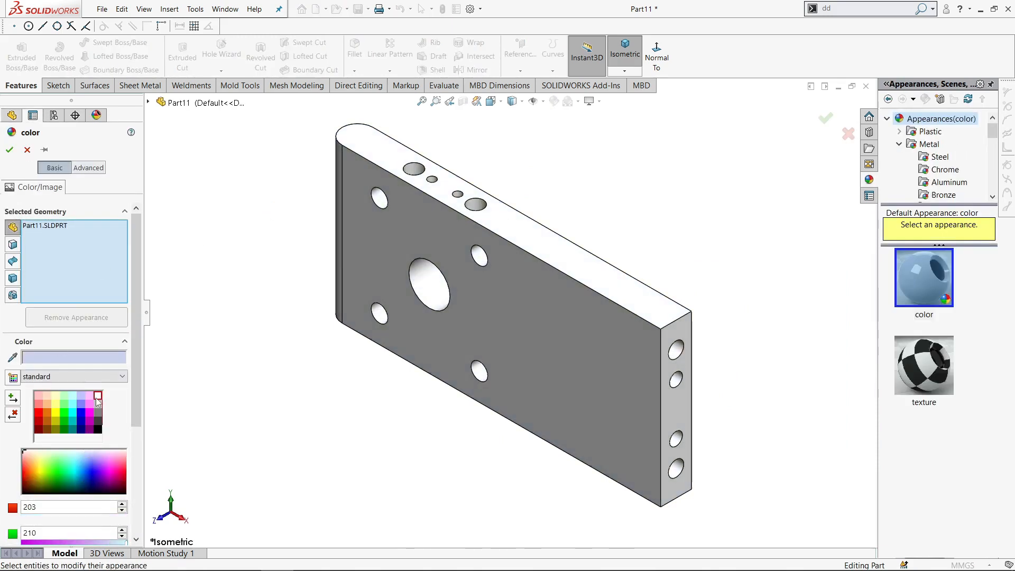
left_click(940, 156)
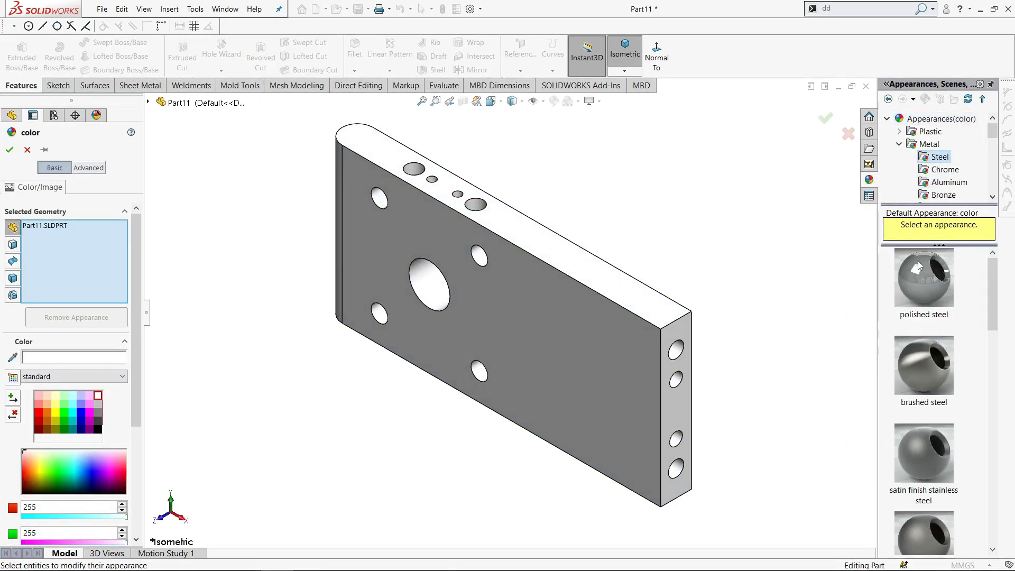
left_click_drag(918, 261, 745, 226)
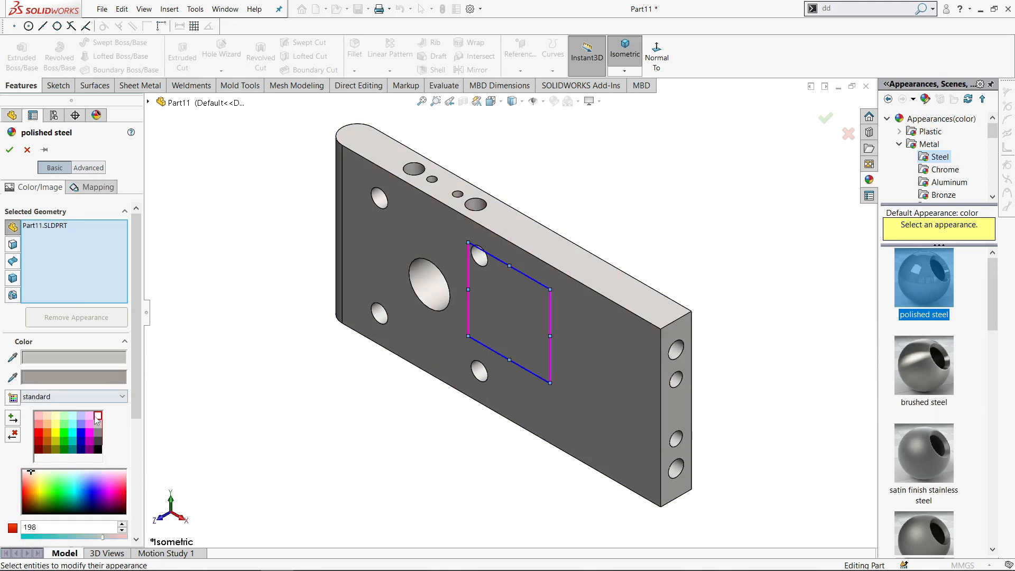
left_click(9, 149)
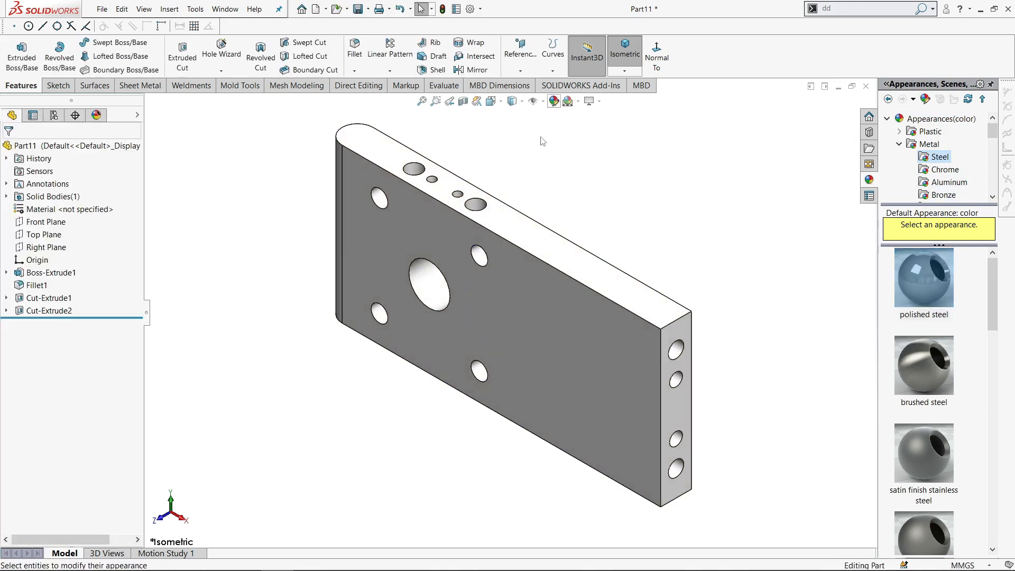
Step: Reopen the part's appearance, choose bright green, and switch the target from the whole part to individual faces
left_click(553, 100)
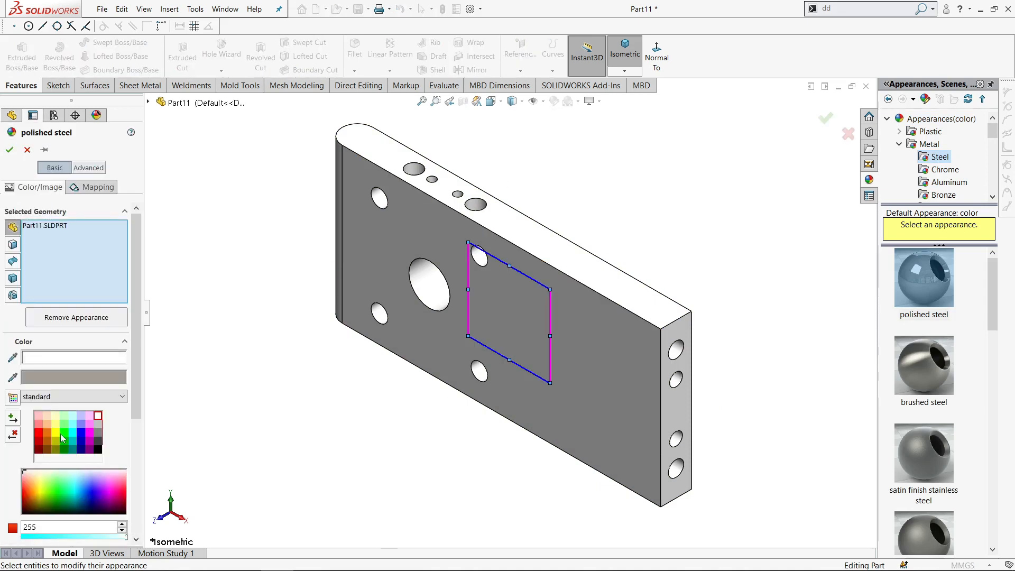
left_click(62, 433)
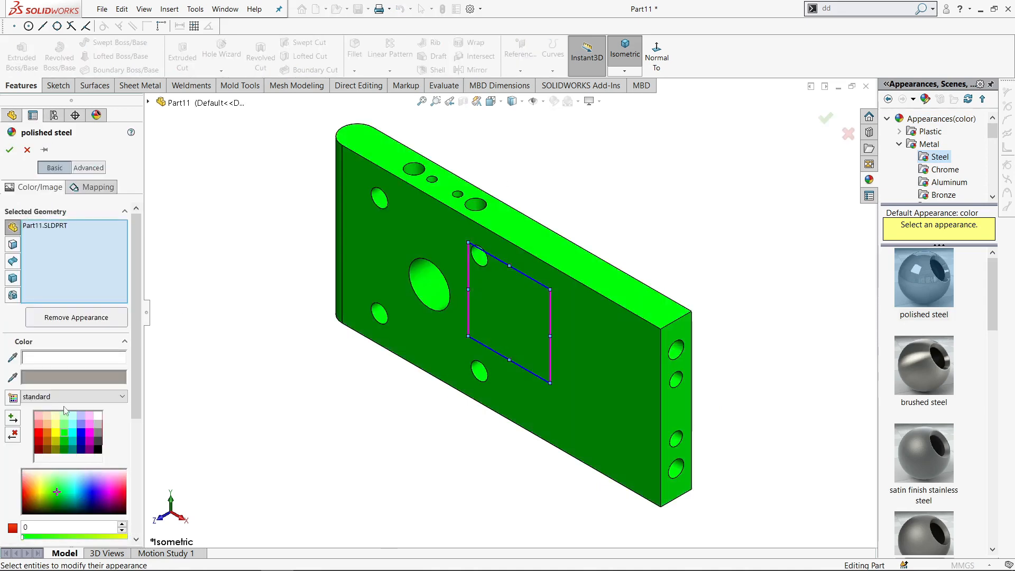
right_click(70, 230)
left_click(98, 234)
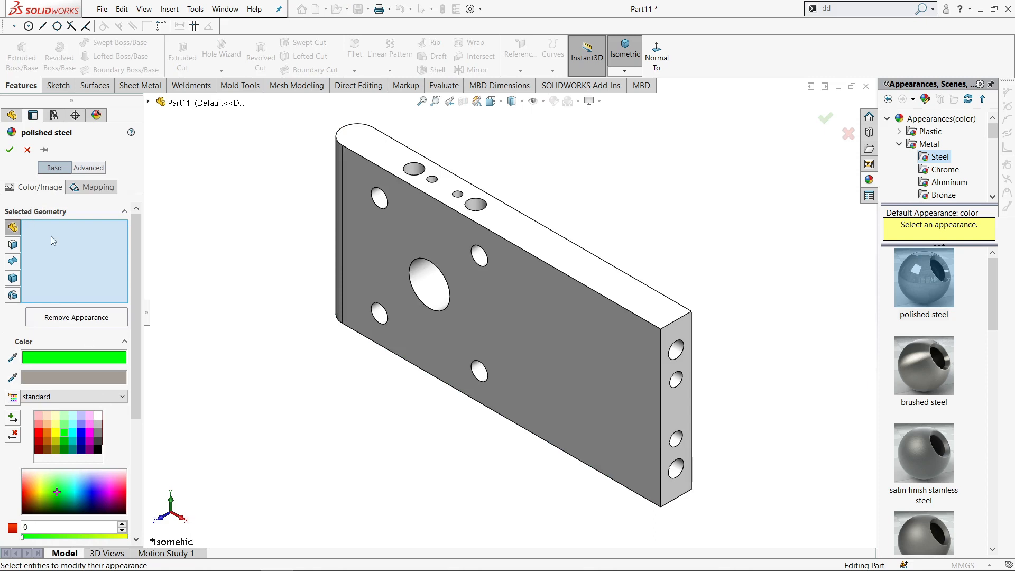
left_click(12, 245)
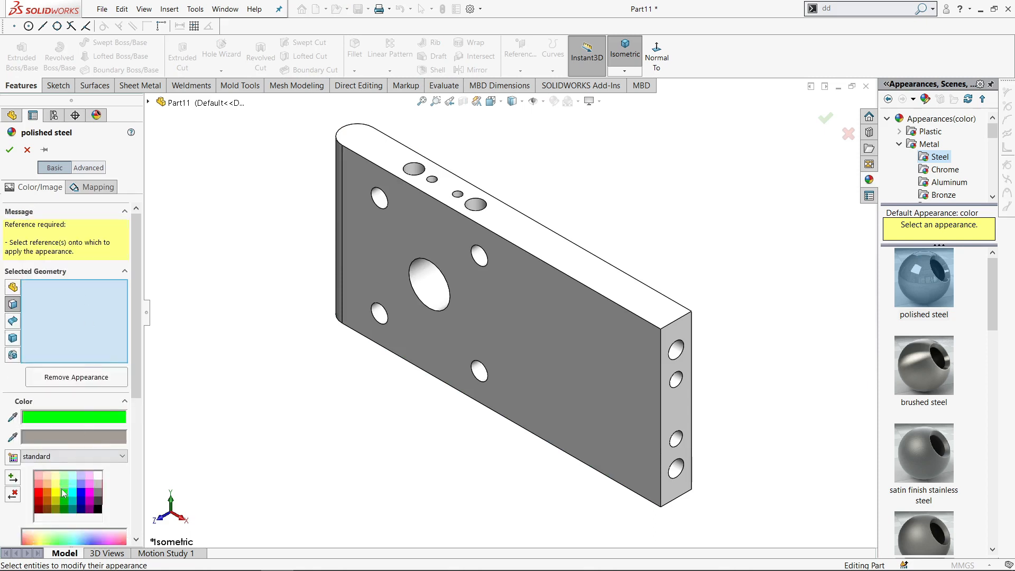
Step: Color the upper narrow face, the large front face and the holed end face bright green
left_click(380, 151)
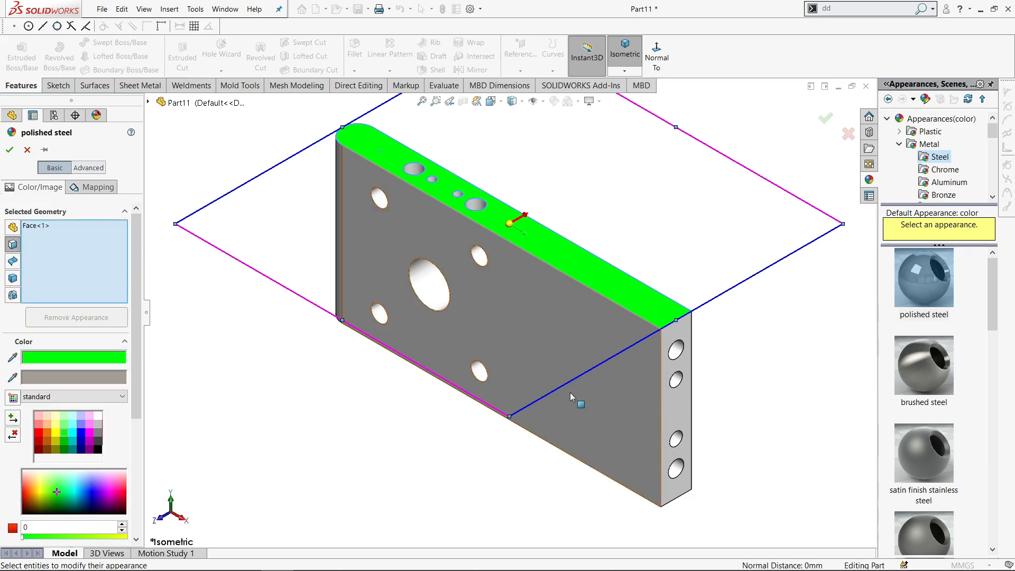
left_click(650, 398)
left_click(681, 352)
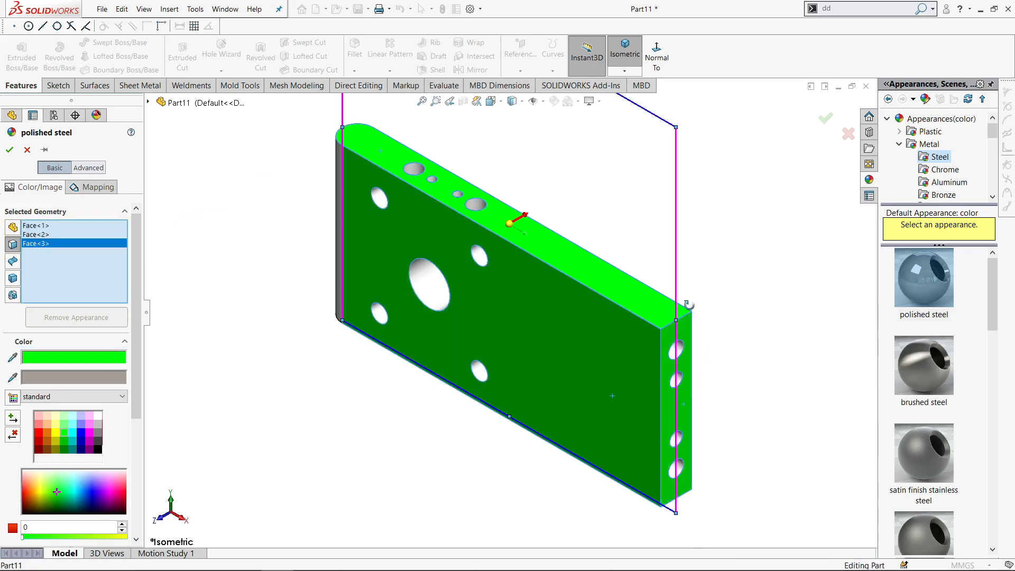
Step: Add the plate's lower narrow face to the faces receiving the bright green appearance
middle_click_drag(686, 362, 497, 369)
middle_click_drag(585, 257, 489, 297)
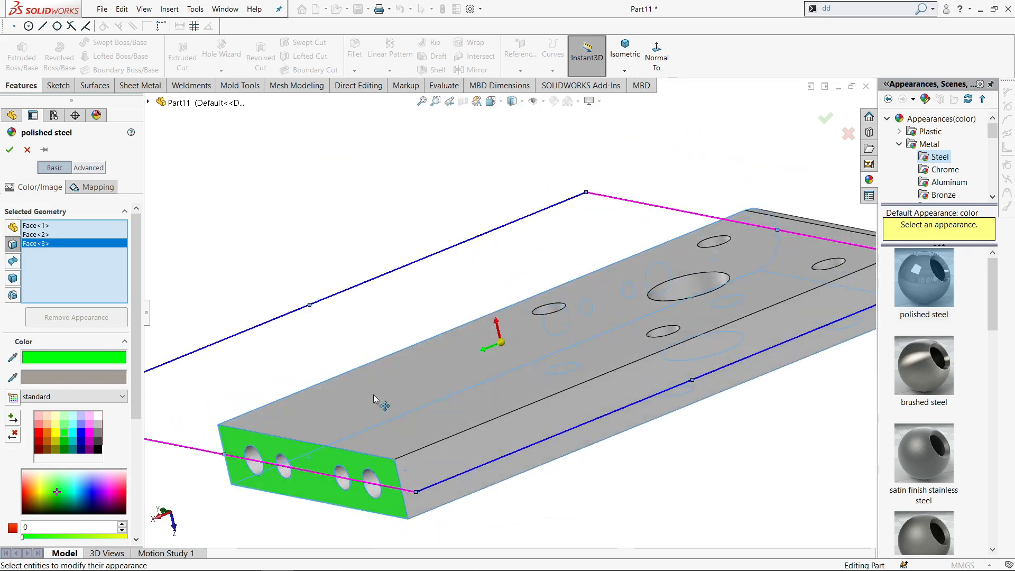
left_click(468, 474)
middle_click_drag(430, 435, 727, 335)
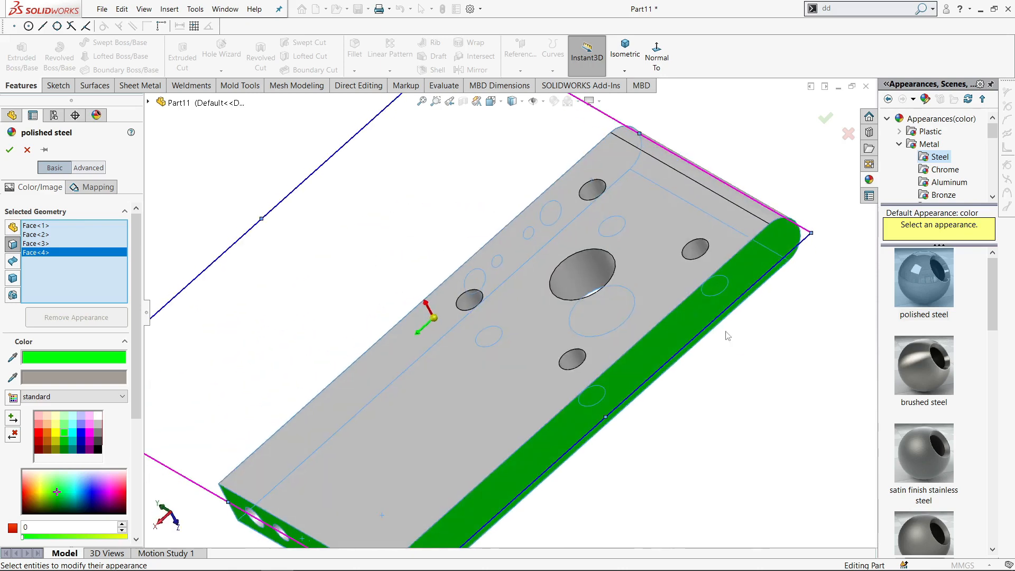
Step: Include the front-side fillet face at the rounded end in the green appearance and accept the changes
scroll(733, 217, "up", 2)
middle_click_drag(733, 216, 560, 318)
left_click(547, 303)
scroll(526, 311, "down", 2)
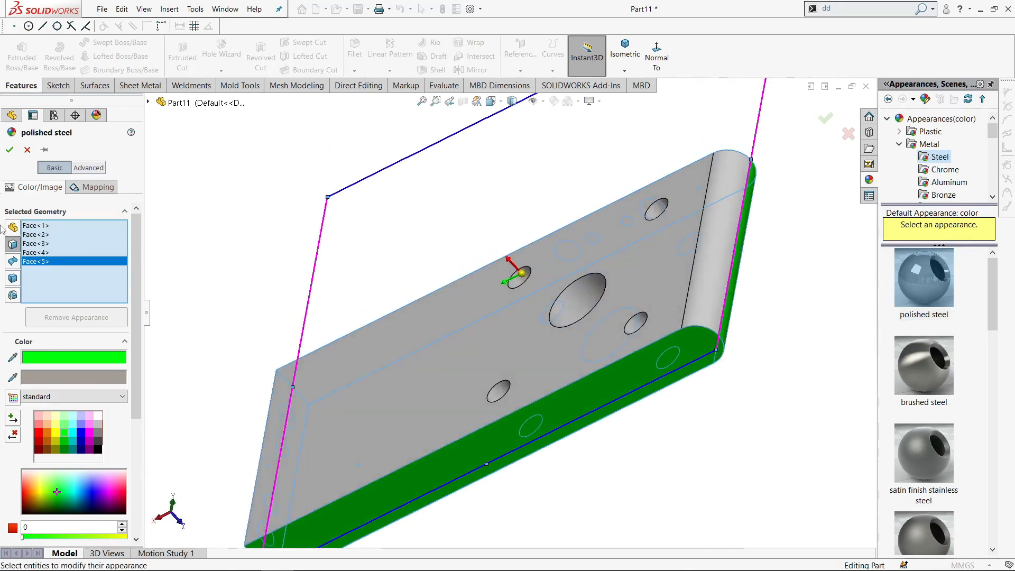
left_click(11, 152)
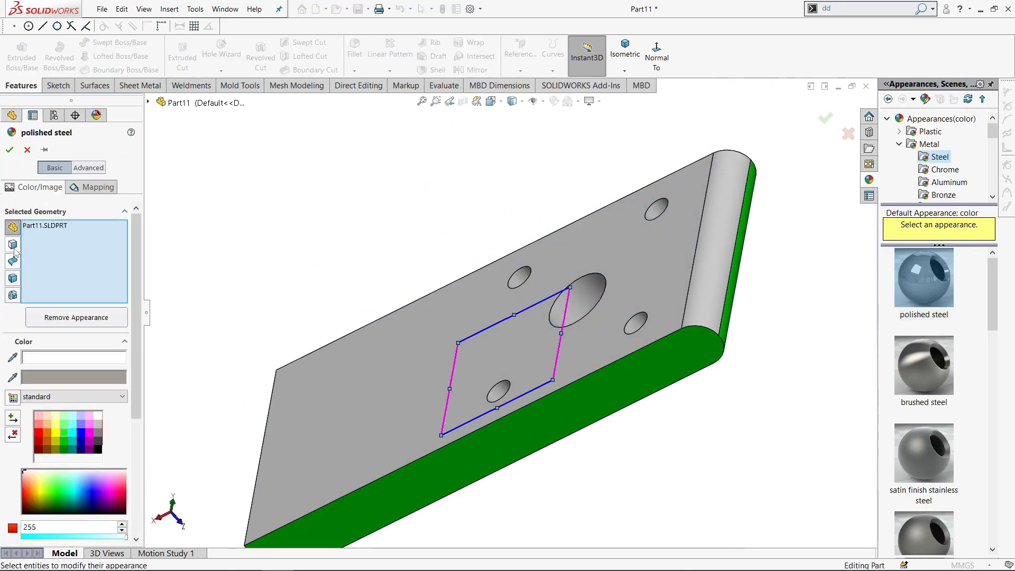
Step: Replace the whole-part target of the appearance with the large back face and color it bright green
left_click(43, 227)
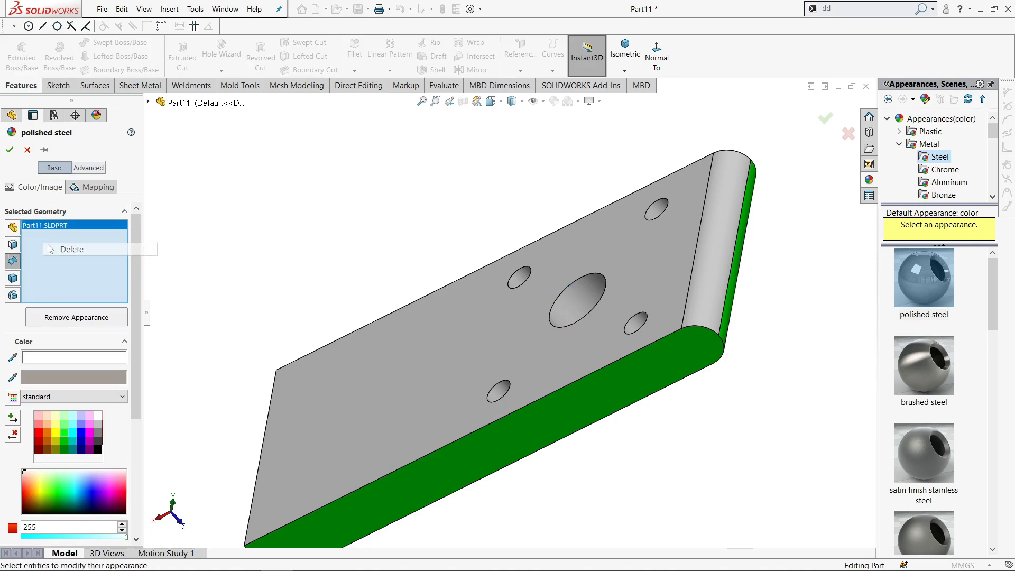
key("Delete")
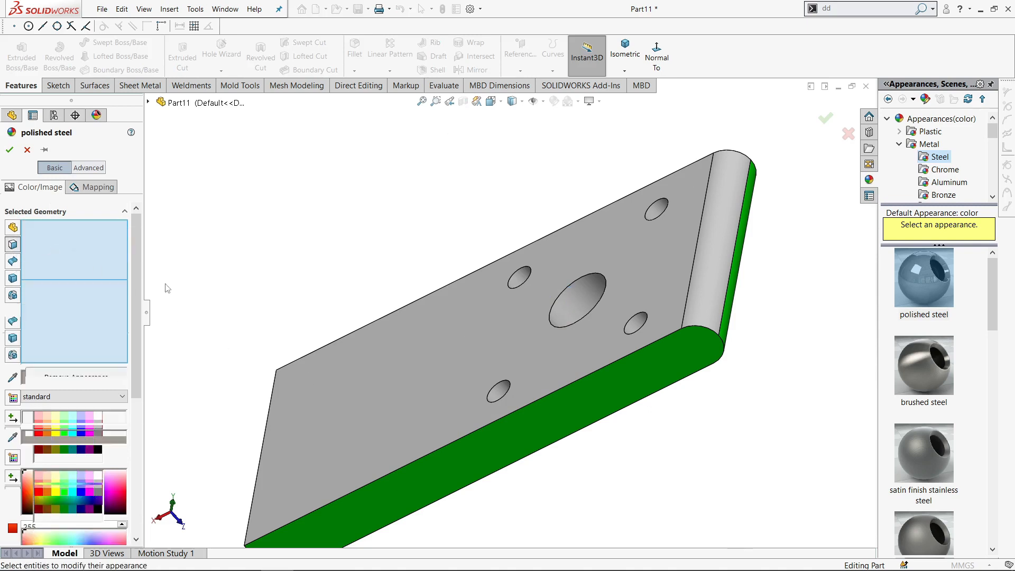
left_click(379, 376)
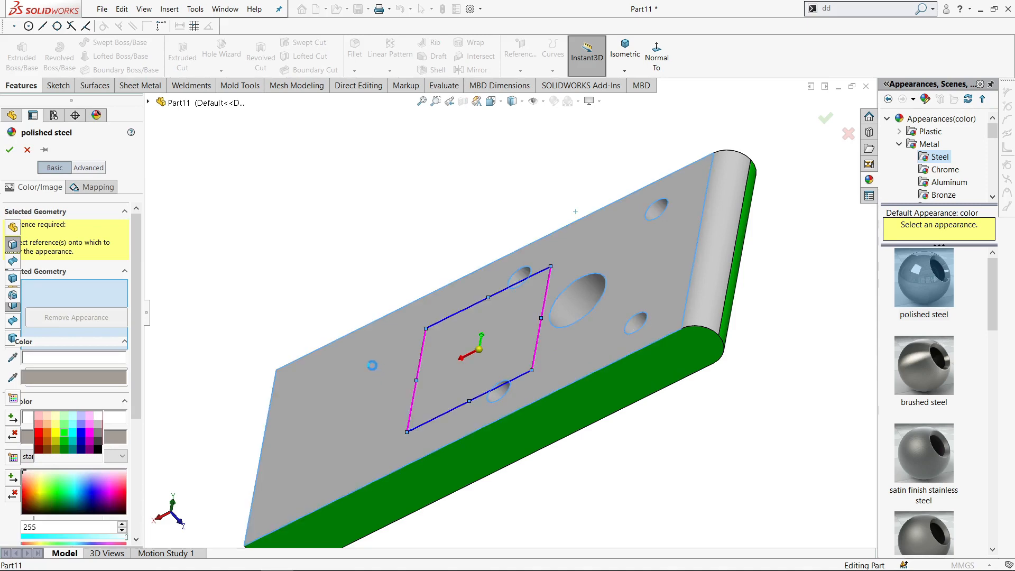
left_click(65, 435)
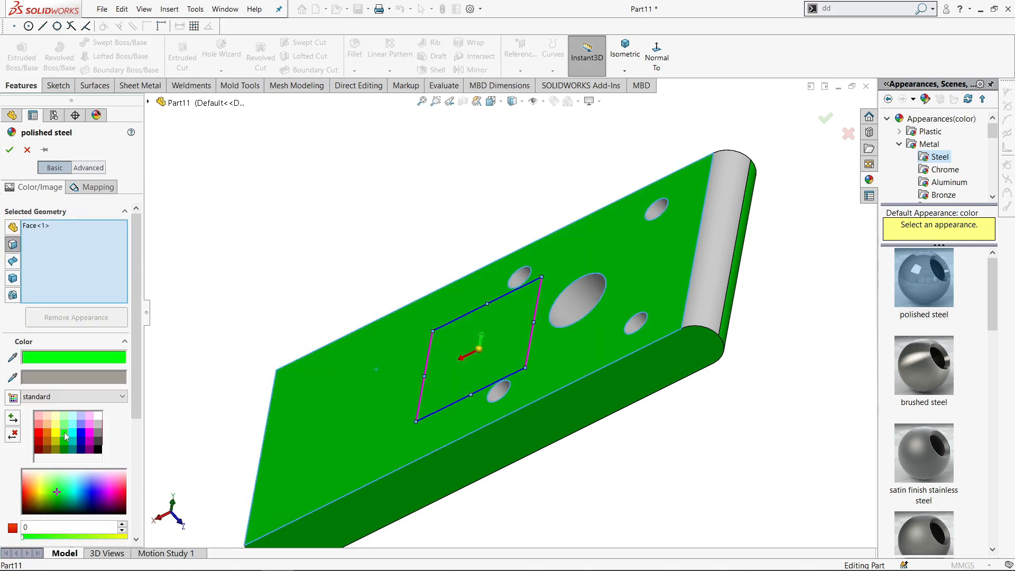
Step: Add the remaining back-side fillet face to the green appearance, accept it, and return to the isometric view
left_click(718, 286)
middle_click_drag(718, 286, 394, 296)
left_click(9, 149)
key("ctrl+7")
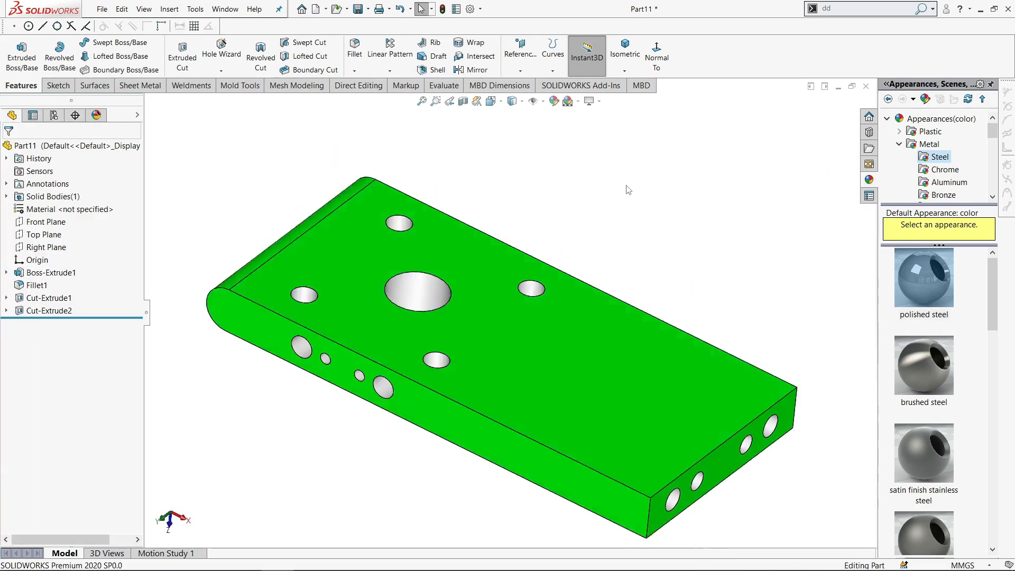